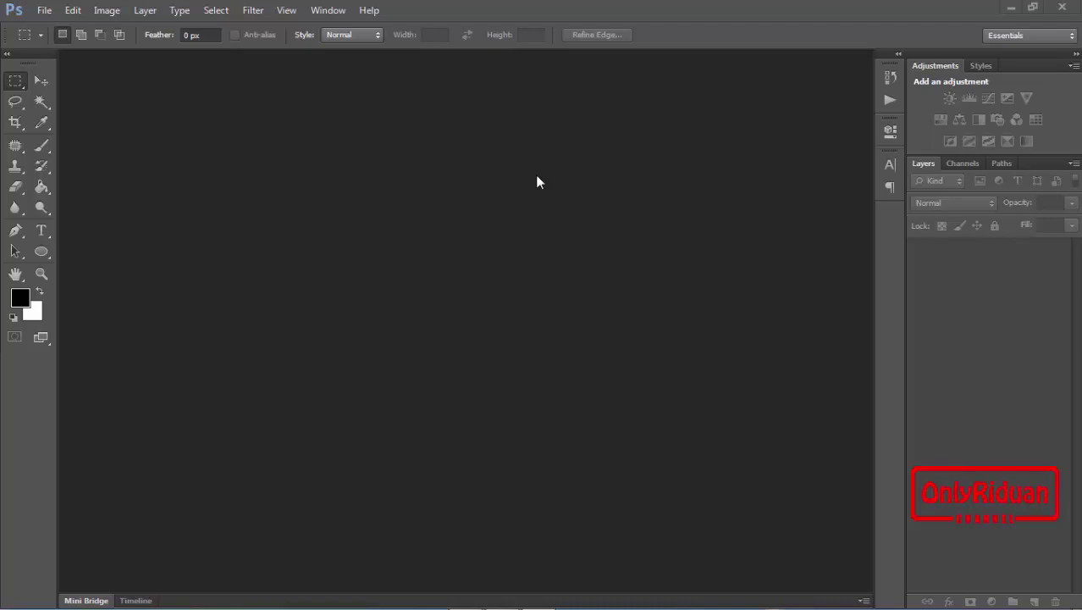
Step: Open the ASIAN_GAMES 2018.jpg poster from the My Pictures folder
left_click(44, 12)
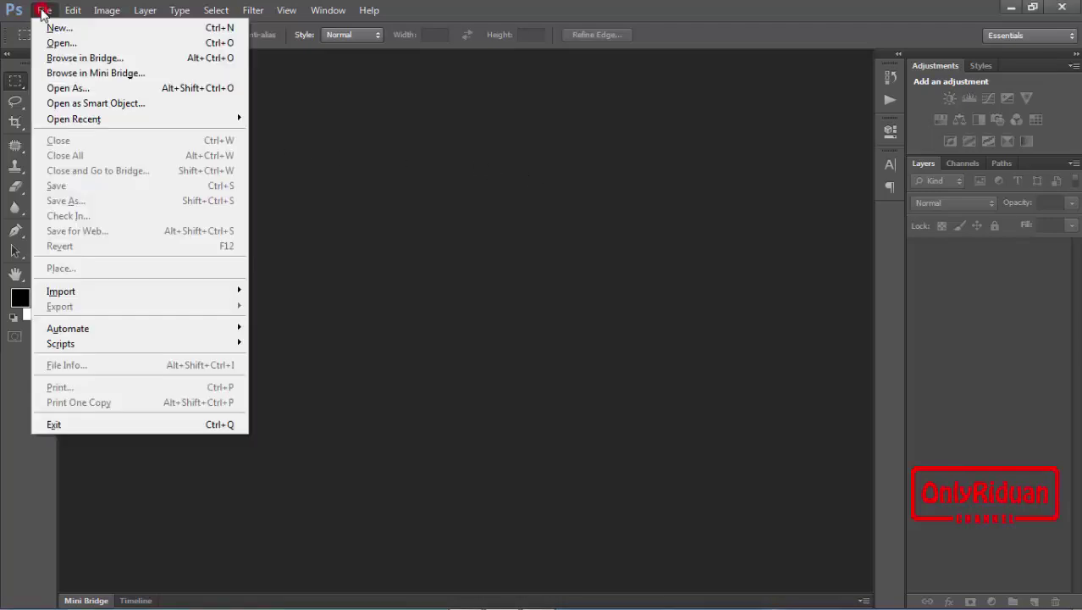
left_click(53, 41)
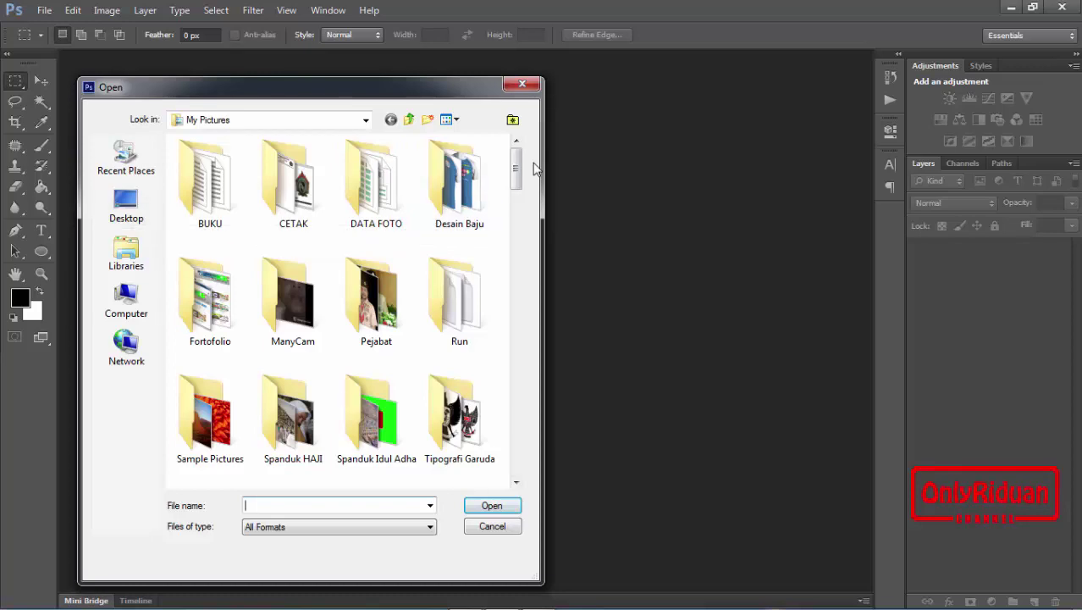
mouse_move(515, 165)
left_mouse_down()
mouse_move(521, 277)
mouse_move(517, 252)
left_mouse_up()
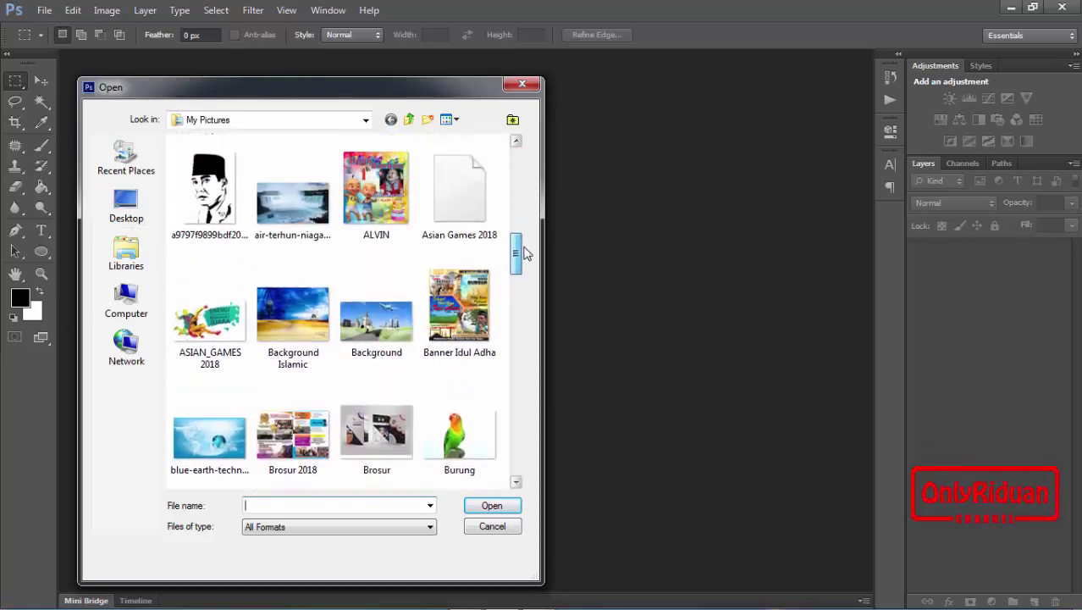
left_click(210, 326)
left_click(468, 506)
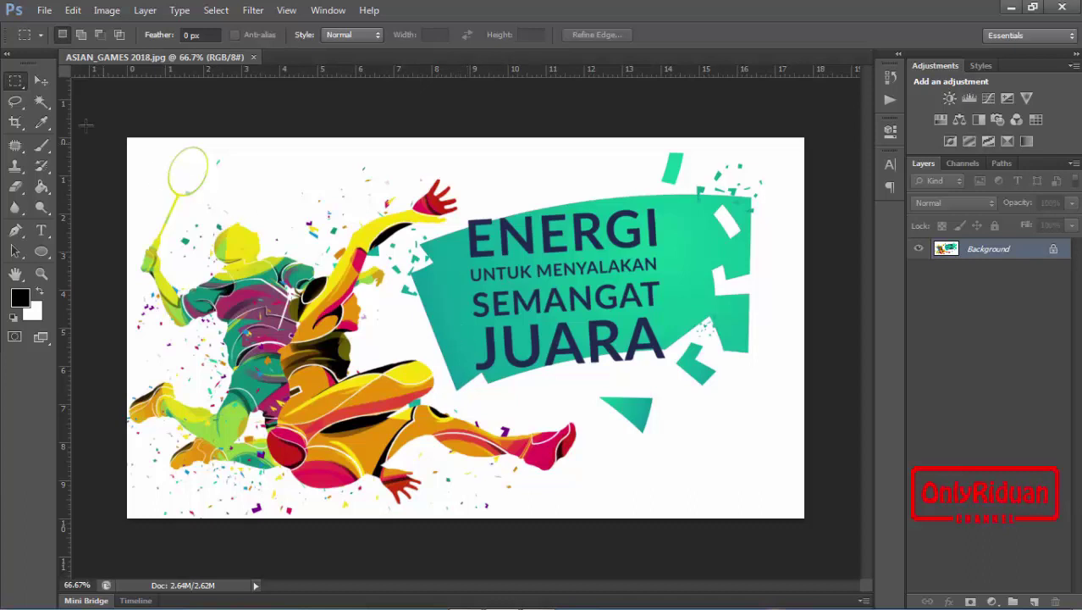
Step: Switch to the Move tool and undock the ASIAN_GAMES 2018.jpg poster into its own floating window
left_click(42, 81)
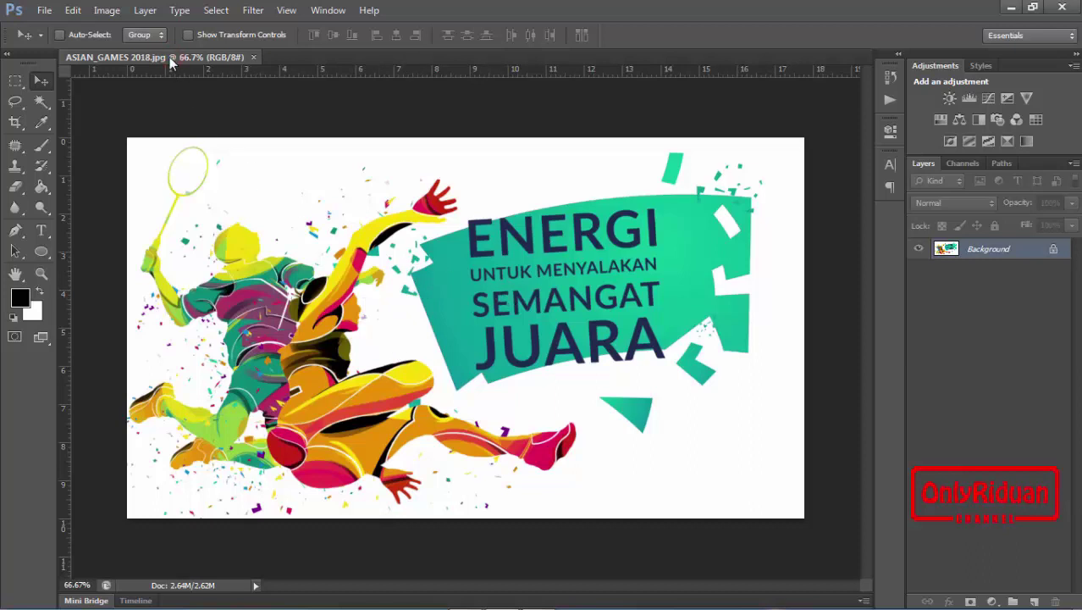
mouse_move(172, 62)
left_mouse_down()
mouse_move(347, 121)
mouse_move(344, 102)
left_mouse_up()
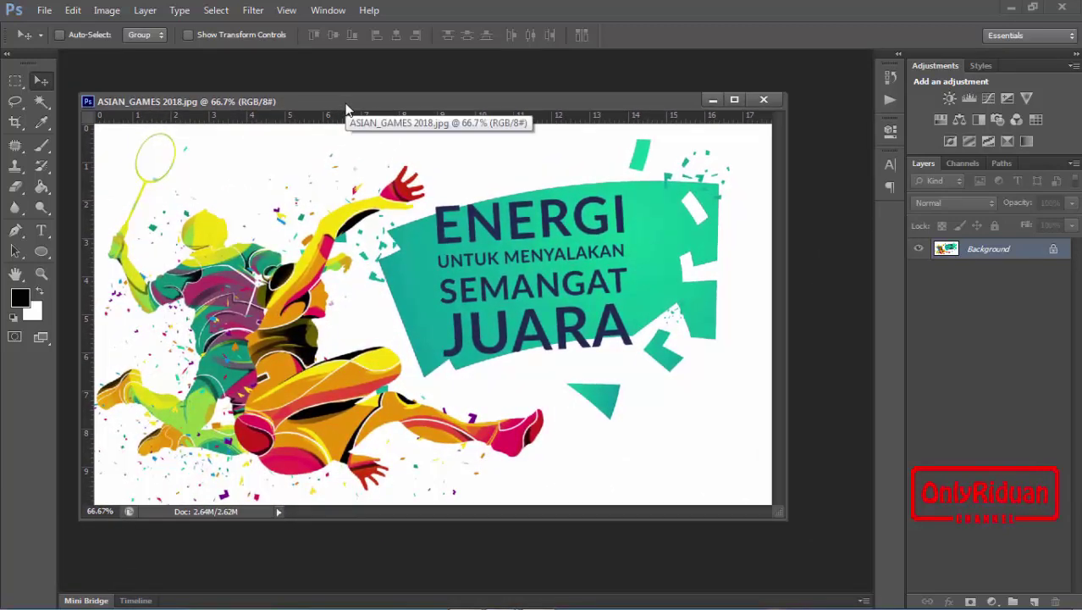
right_click(257, 102)
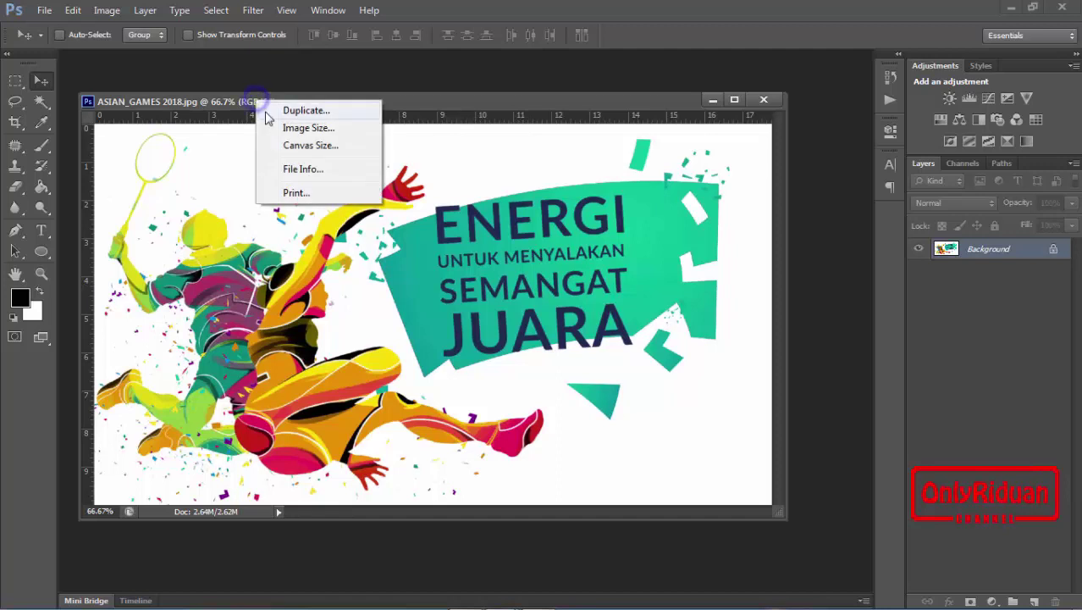
left_click(293, 111)
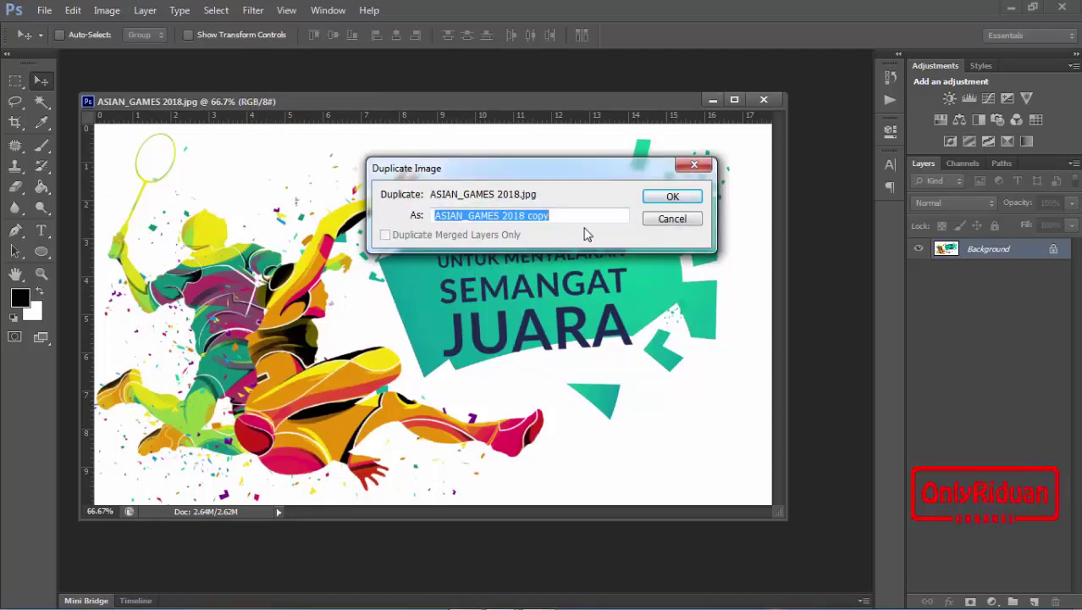
left_click(673, 197)
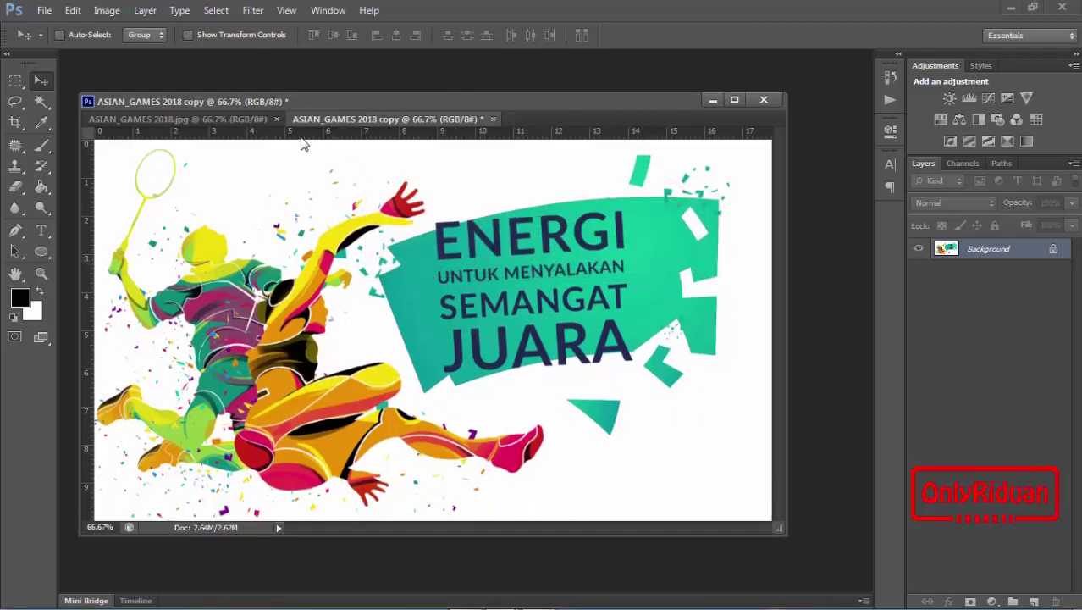
left_click_drag(383, 119, 356, 133)
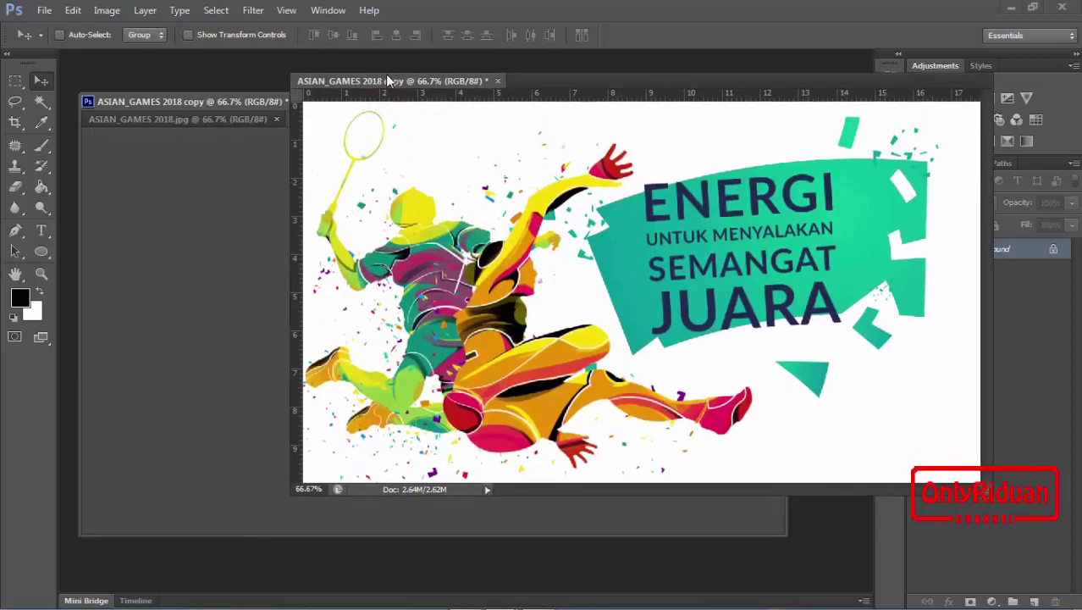
left_click_drag(383, 55, 290, 184)
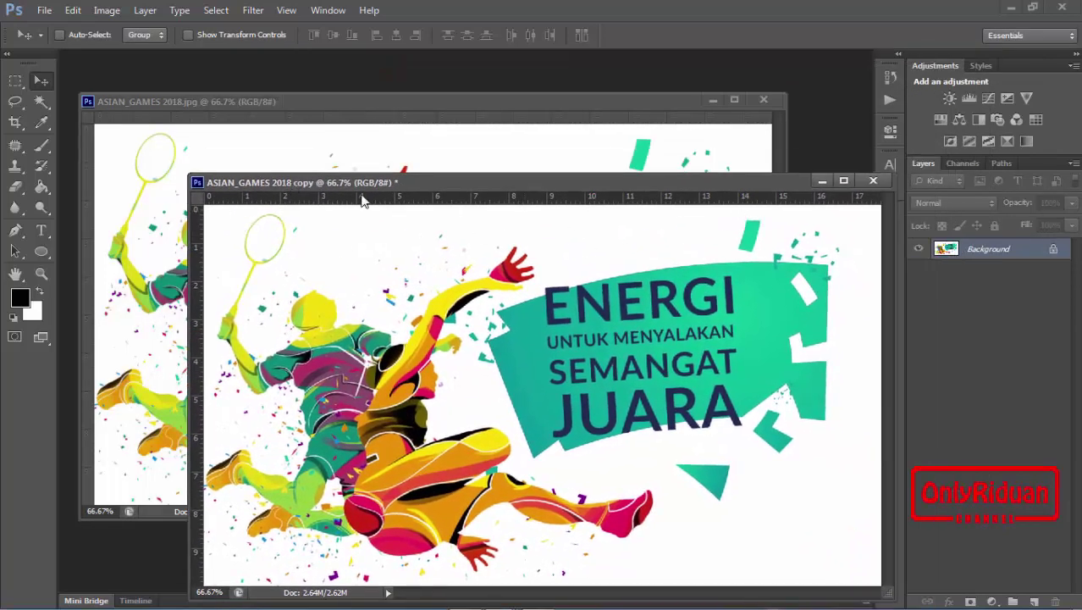
left_click(822, 181)
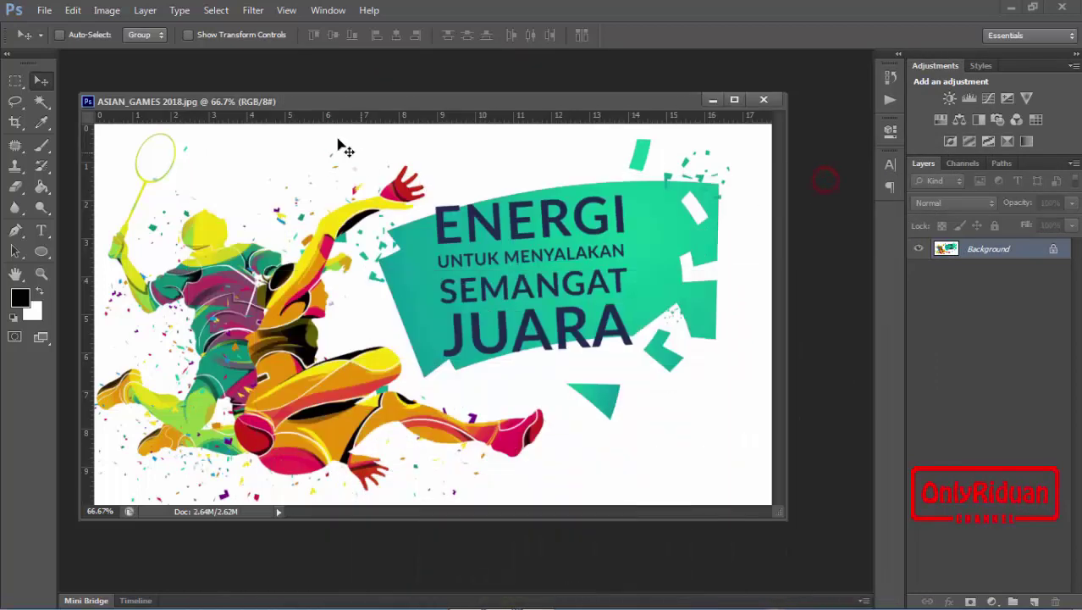
mouse_move(339, 100)
left_mouse_down()
mouse_move(381, 92)
mouse_move(362, 93)
left_mouse_up()
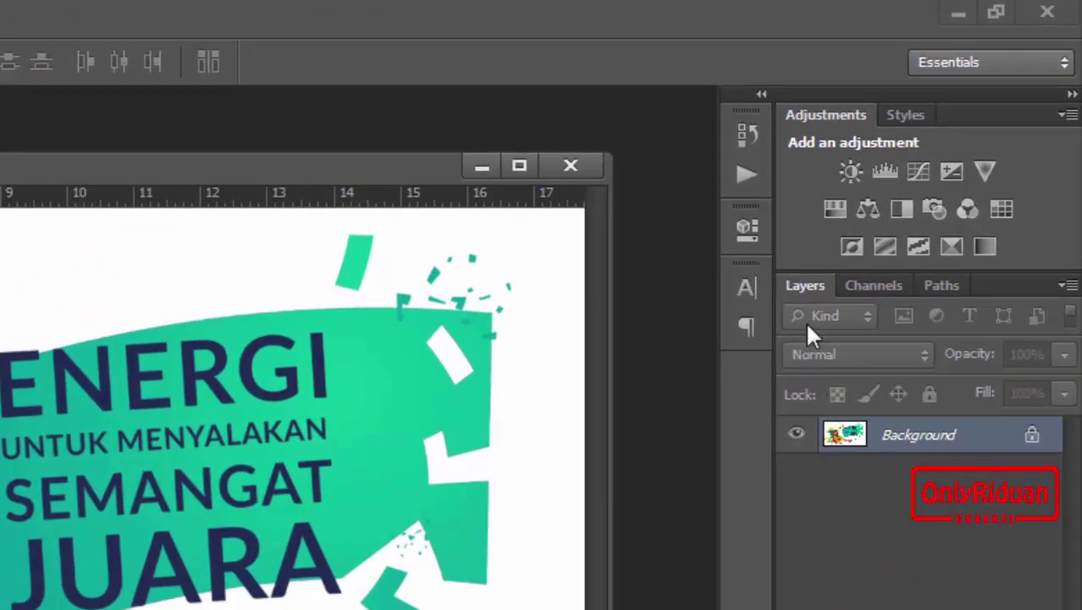
Step: Show the poster's RGB, Red, Green and Blue channels, then bring up the Image menu
left_click(870, 286)
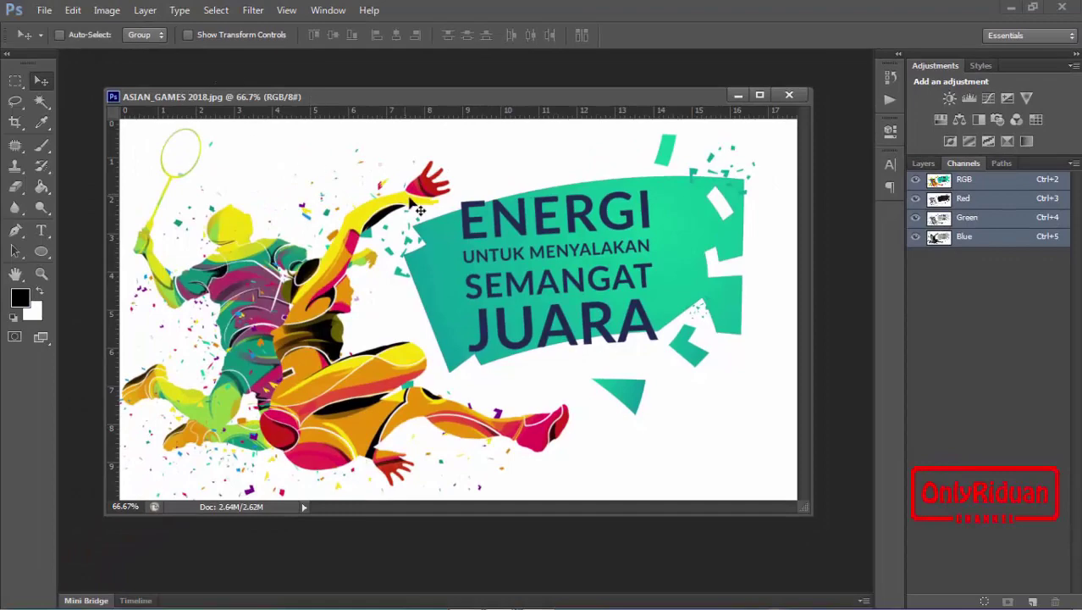
left_click(107, 13)
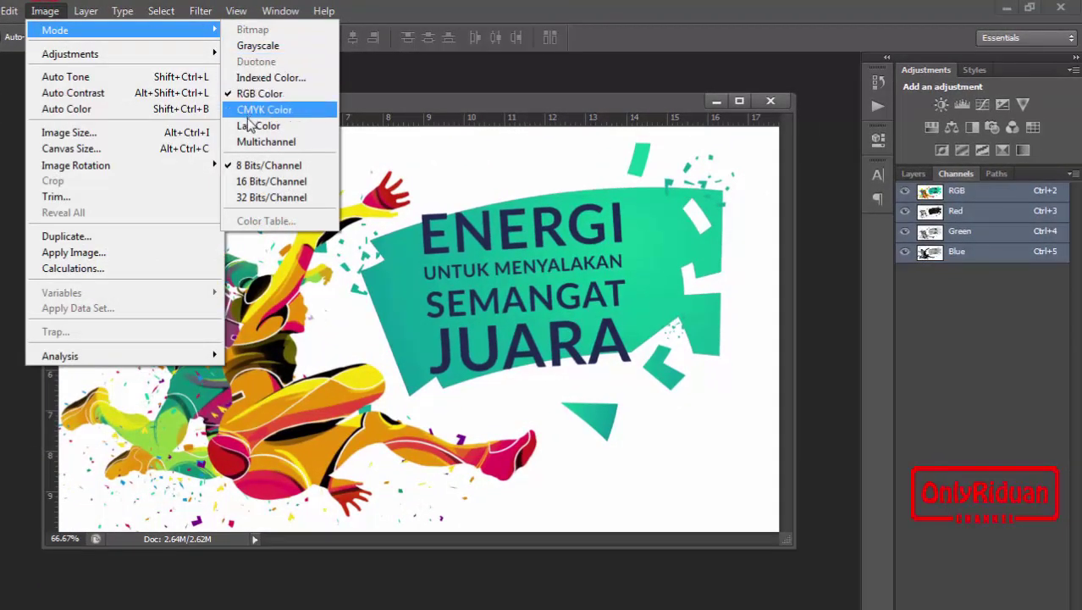
mouse_move(119, 29)
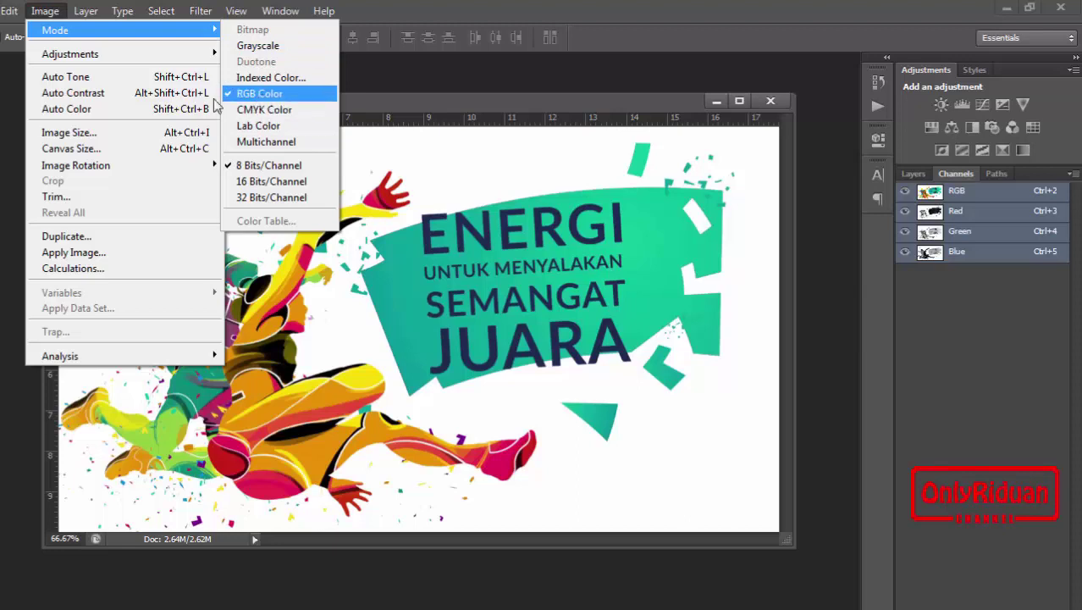
Step: Convert the poster to CMYK Color mode and reposition its window slightly
left_click(262, 109)
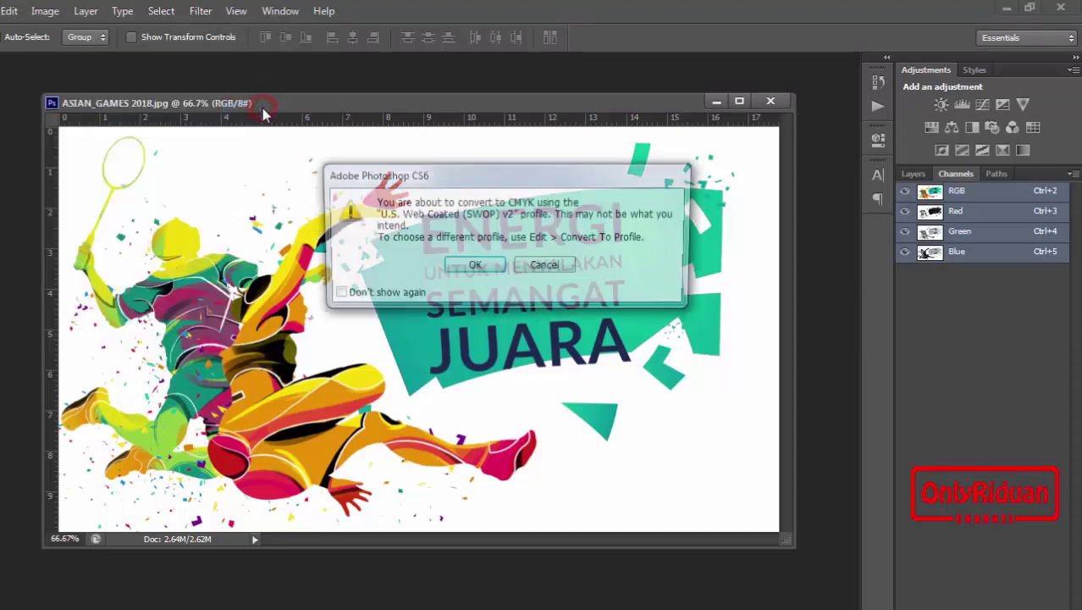
left_click(473, 266)
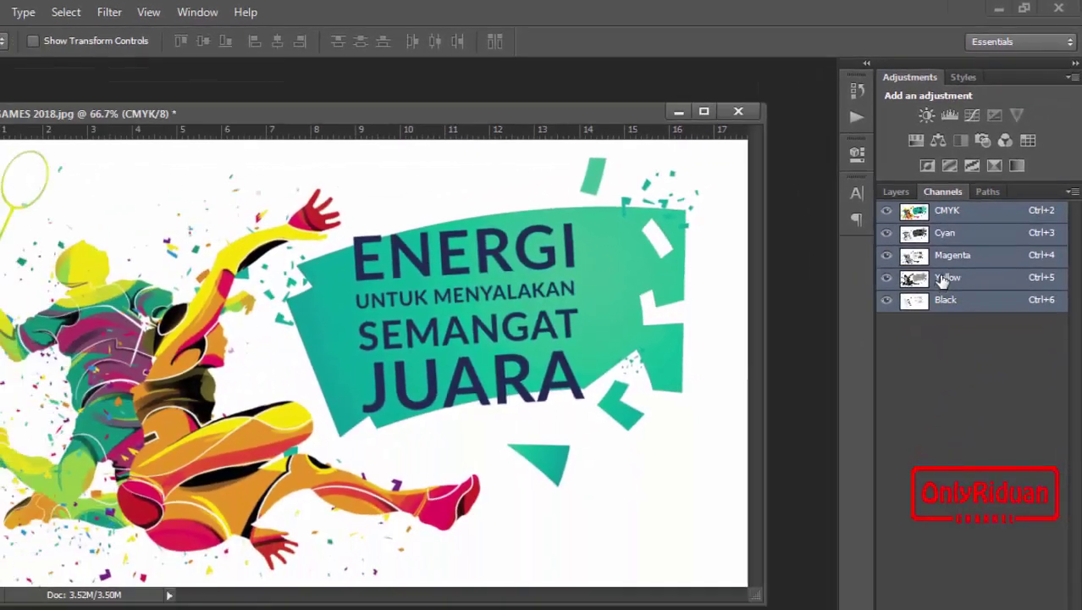
left_click_drag(238, 119, 242, 132)
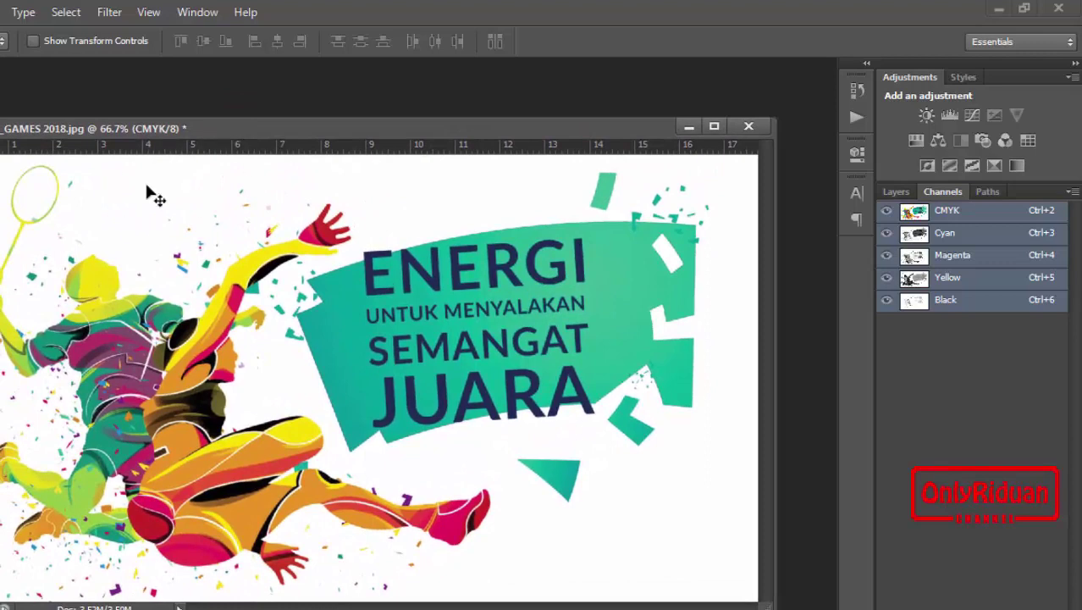
left_click_drag(257, 143, 266, 148)
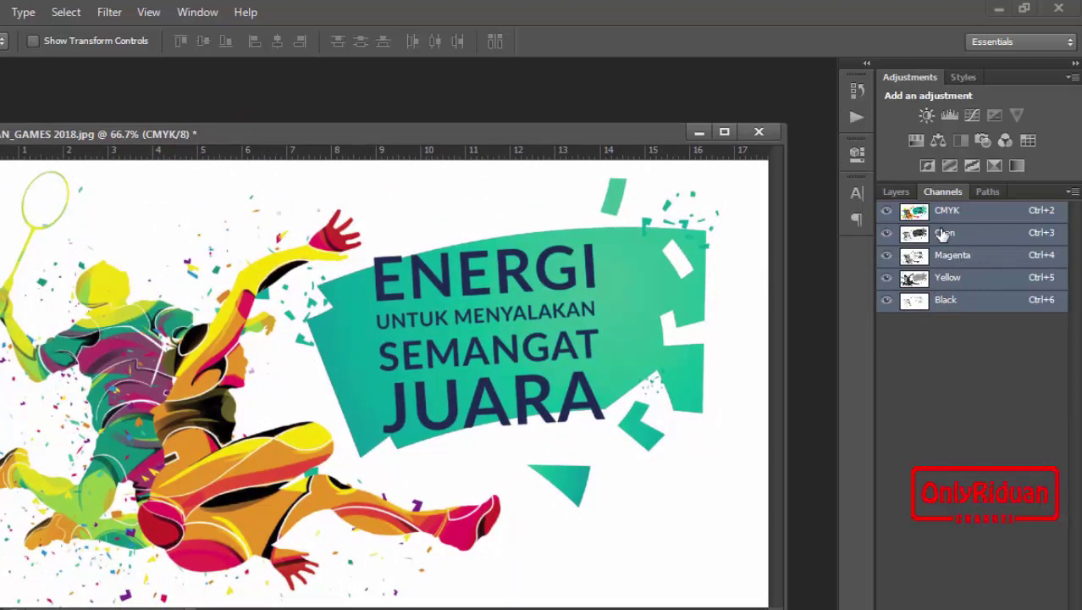
left_click_drag(515, 148, 510, 148)
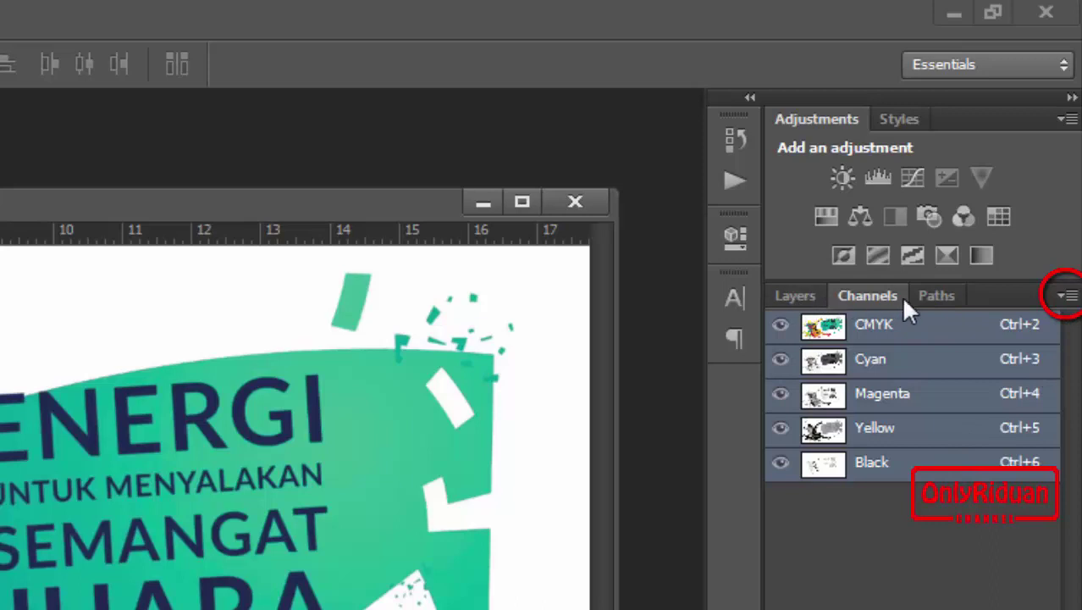
Step: Split the CMYK poster's channels into separate grayscale Cyan, Magenta, Yellow and Black documents
left_click(1069, 296)
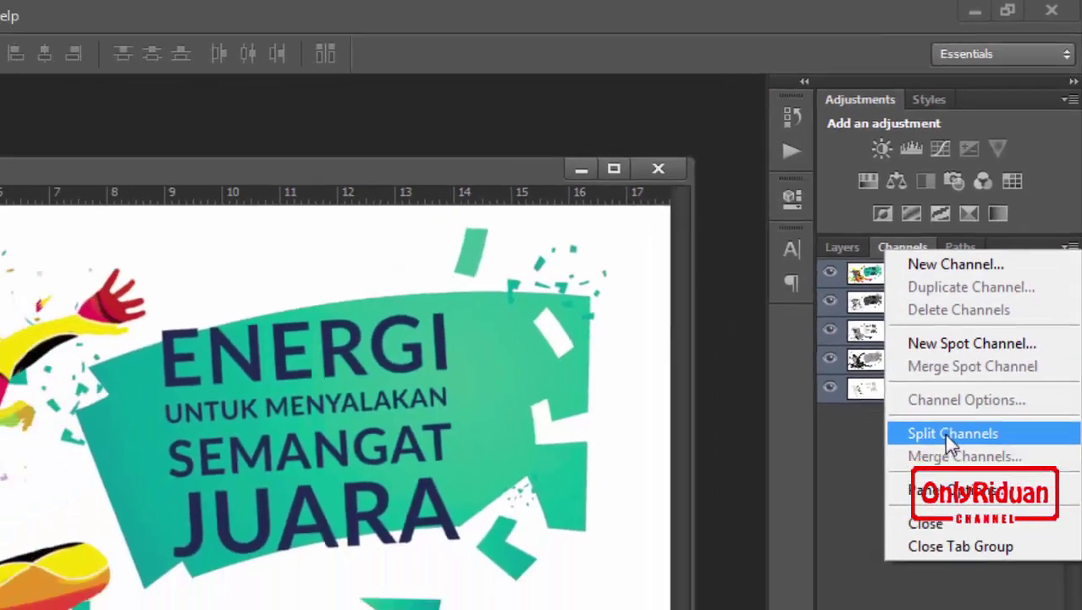
left_click(921, 520)
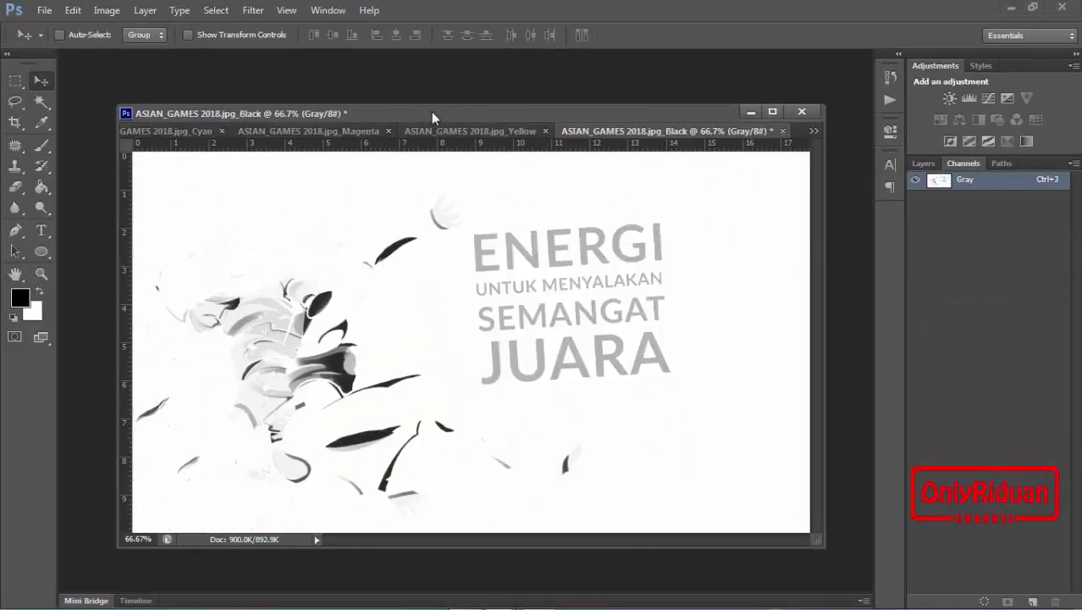
left_click_drag(433, 115, 426, 111)
Step: Step through the Cyan, Magenta, Yellow and Black documents, ending back on Cyan
left_click(168, 127)
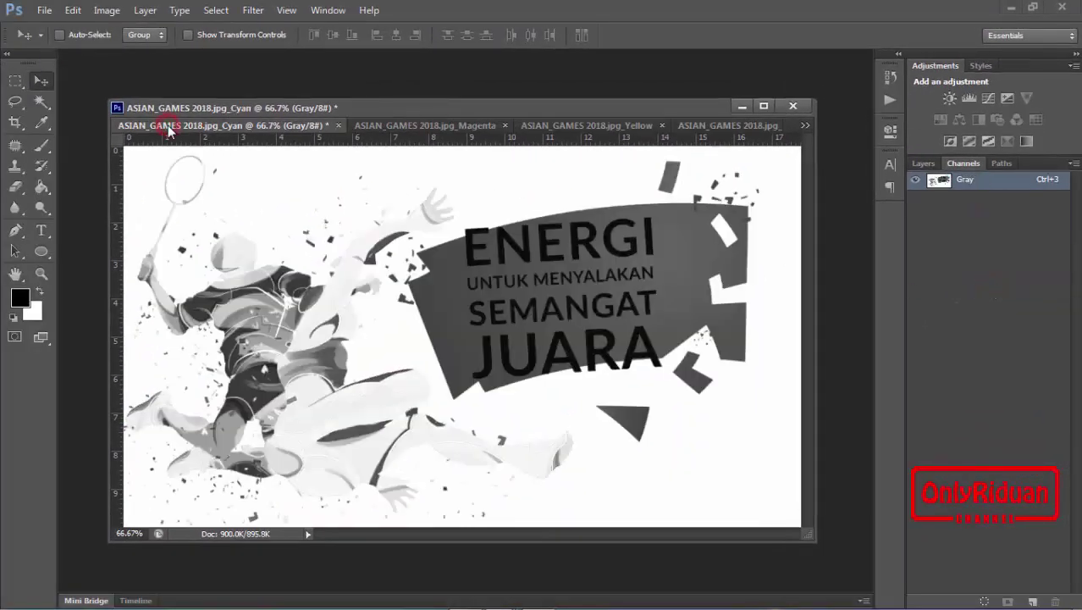
left_click(419, 128)
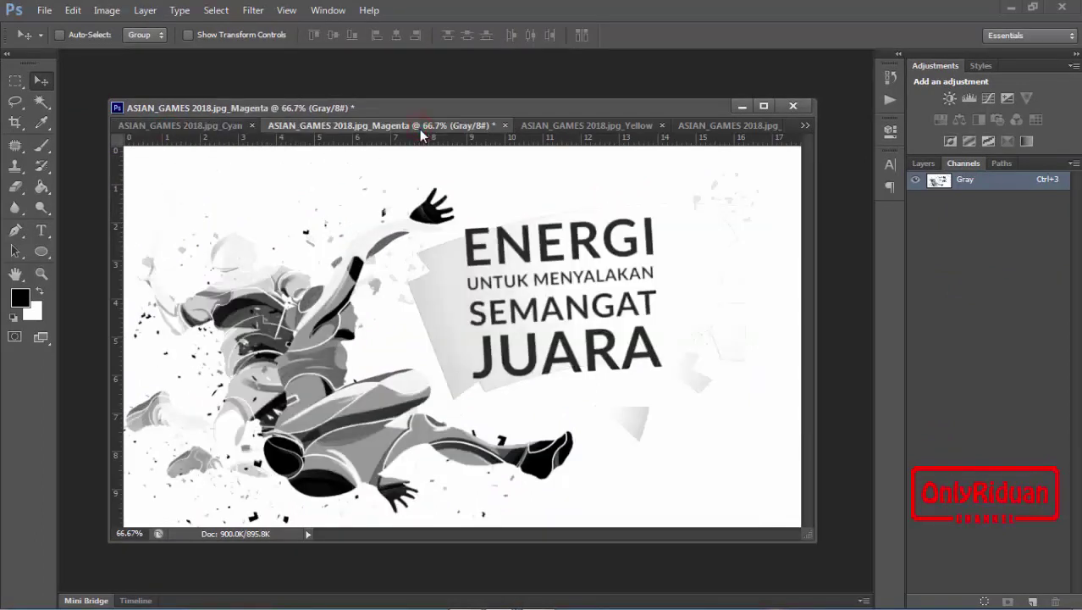
left_click(584, 129)
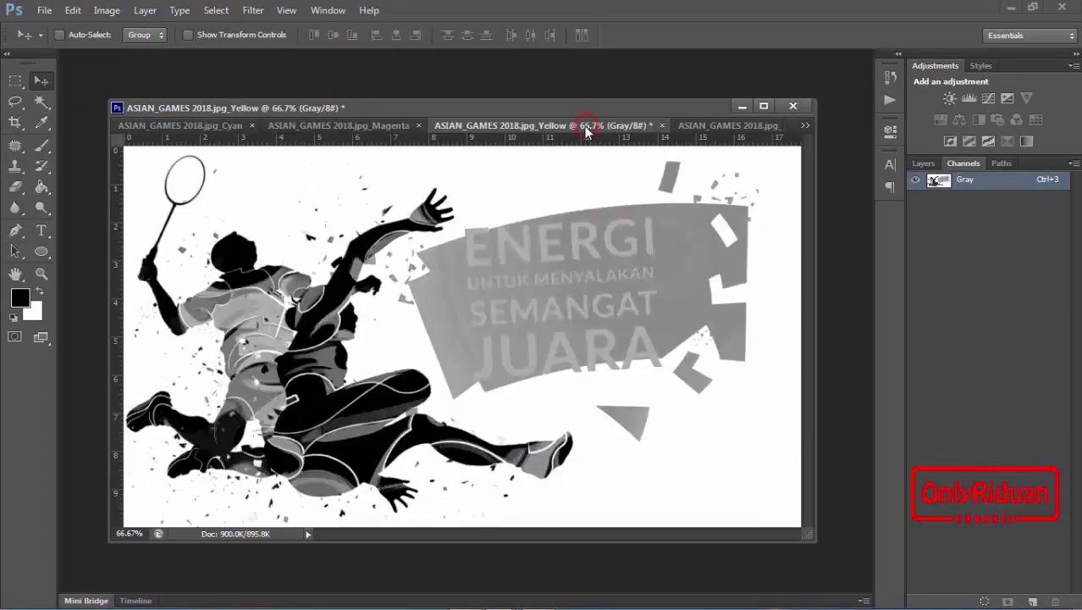
left_click(718, 129)
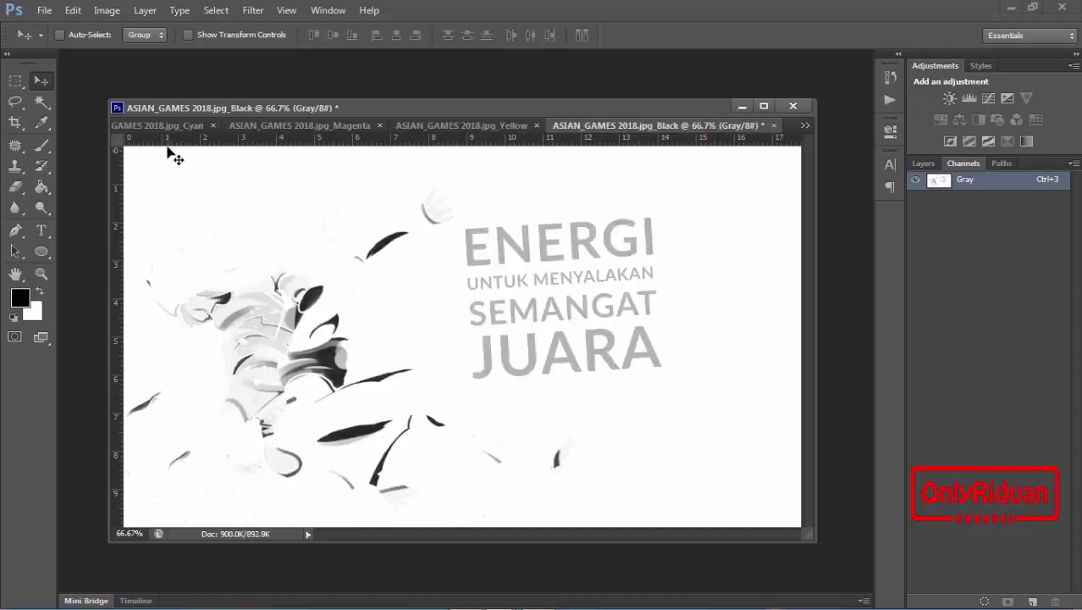
left_click(161, 126)
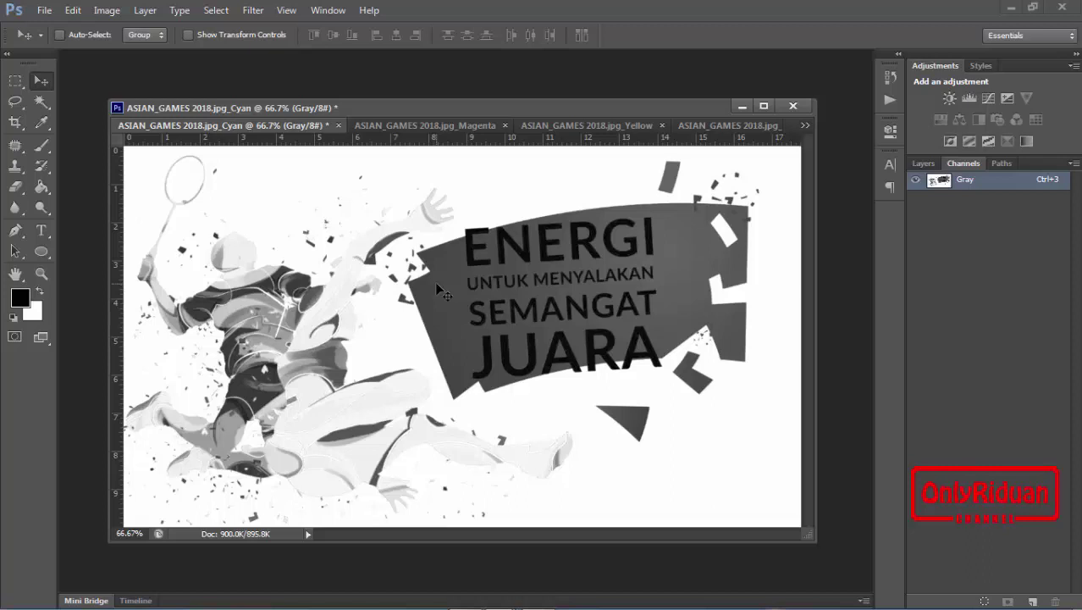
left_click(425, 126)
left_click(225, 126)
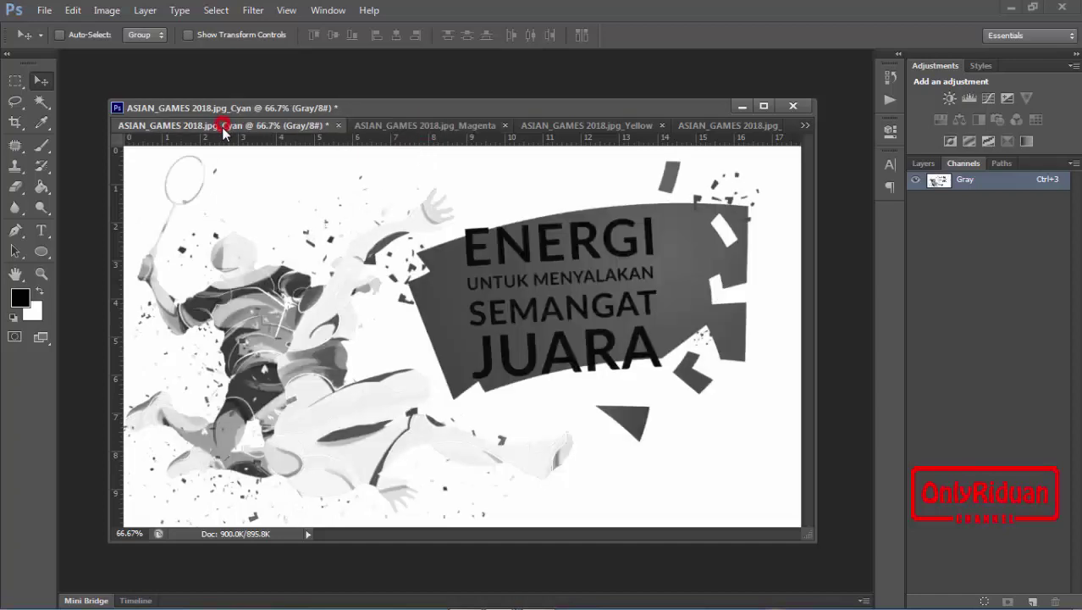
left_click(410, 125)
left_click(581, 124)
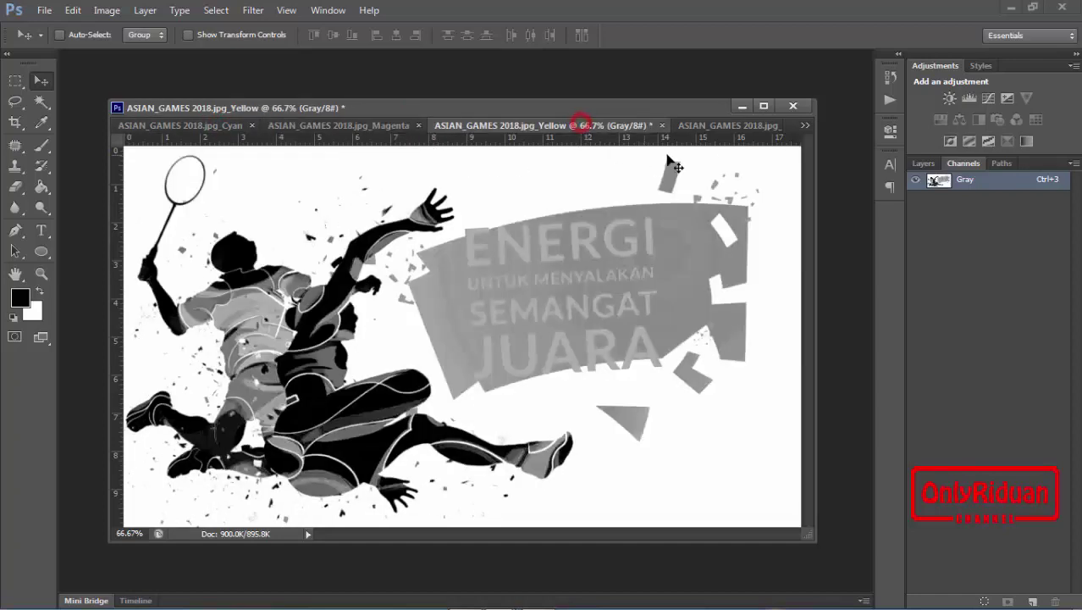
left_click(724, 127)
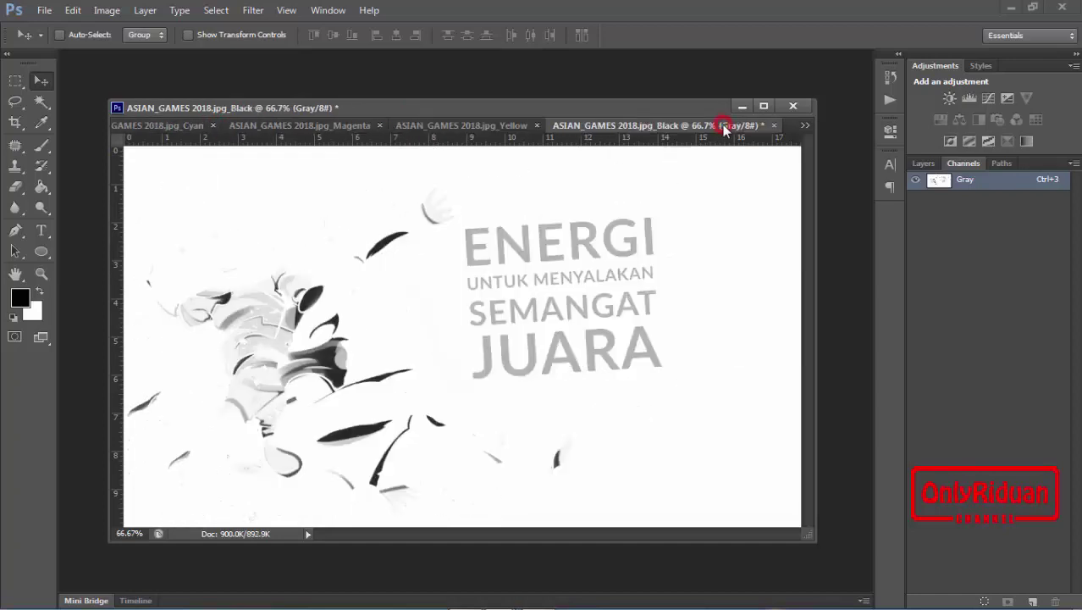
left_click(178, 127)
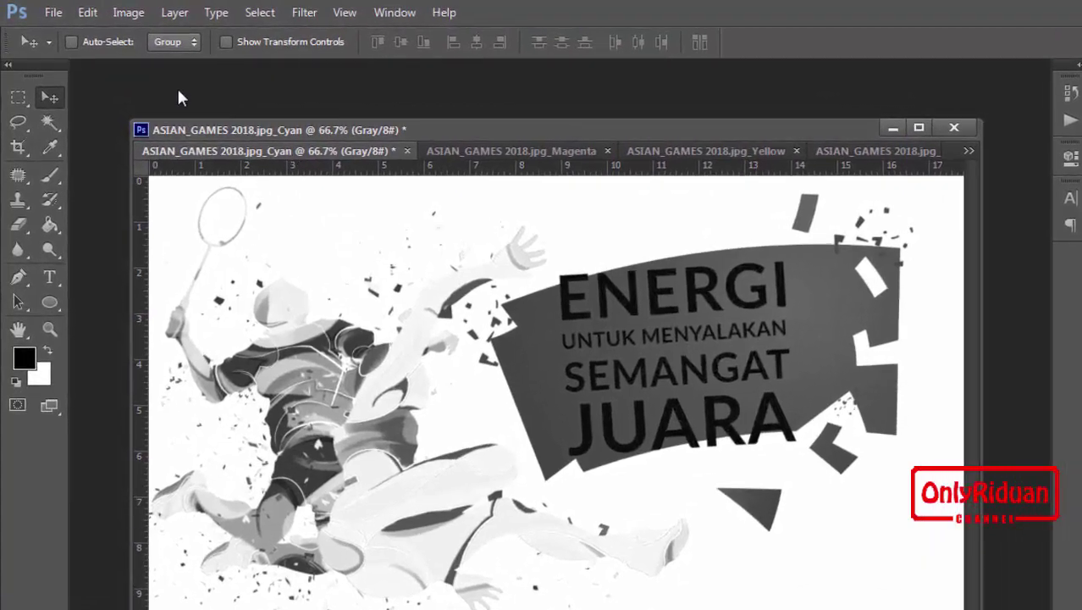
Step: Start the Cyan document's Bitmap conversion with 100 Pixels/Inch output and the Halftone Screen method
left_click(126, 12)
mouse_move(140, 34)
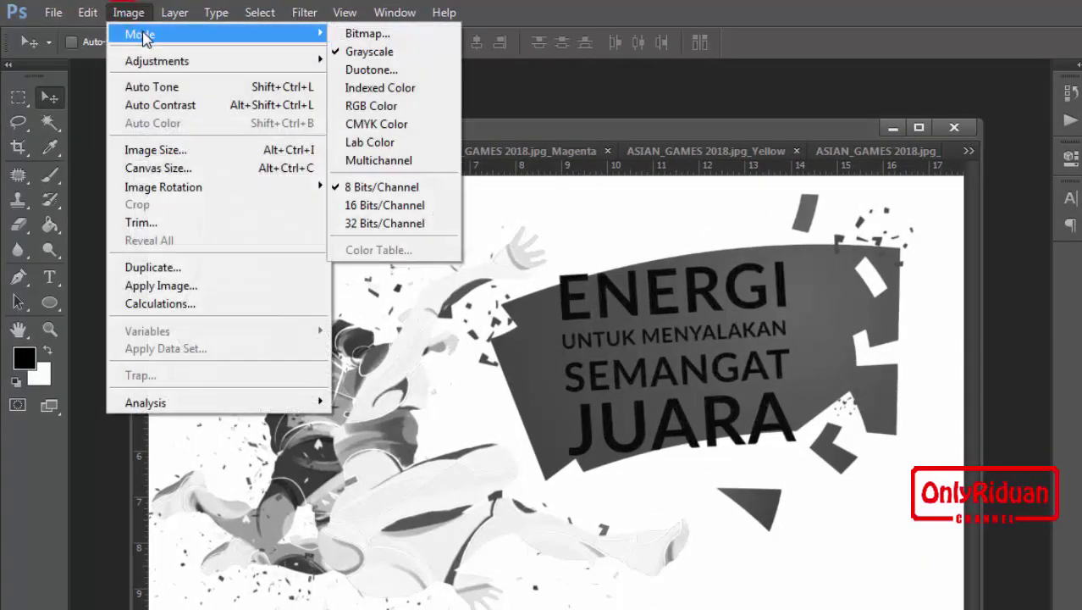
left_click(363, 34)
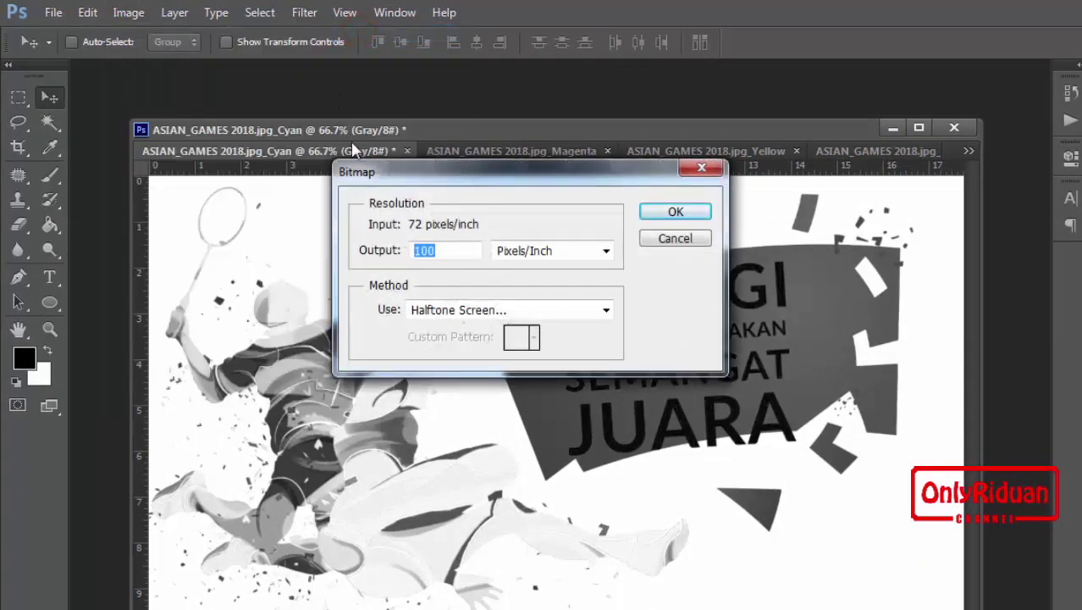
mouse_move(483, 178)
left_mouse_down()
mouse_move(491, 261)
mouse_move(524, 266)
mouse_move(512, 273)
mouse_move(515, 264)
left_mouse_up()
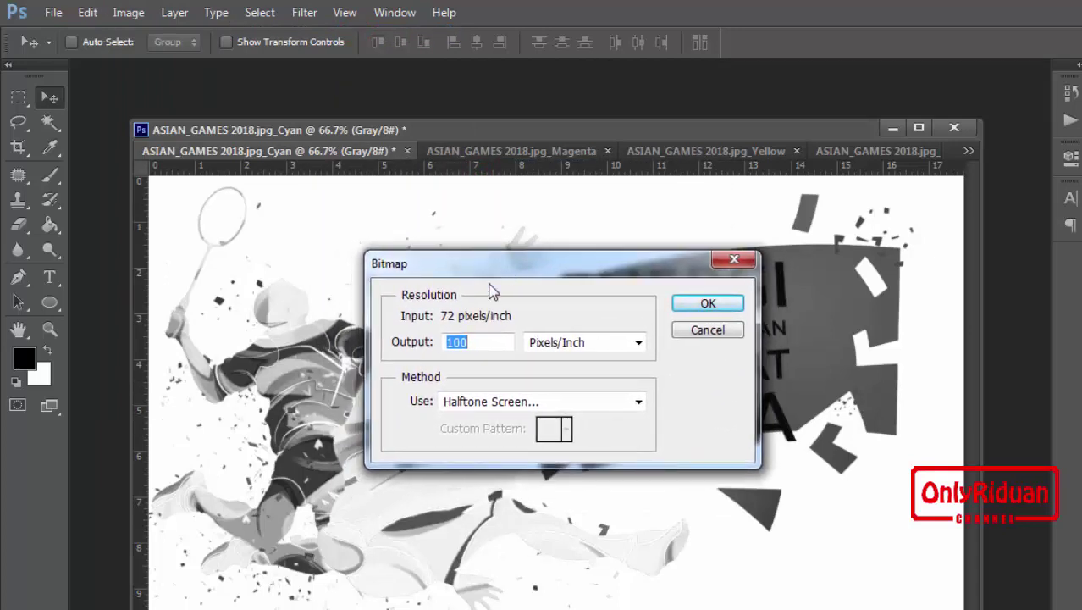
left_click(487, 342)
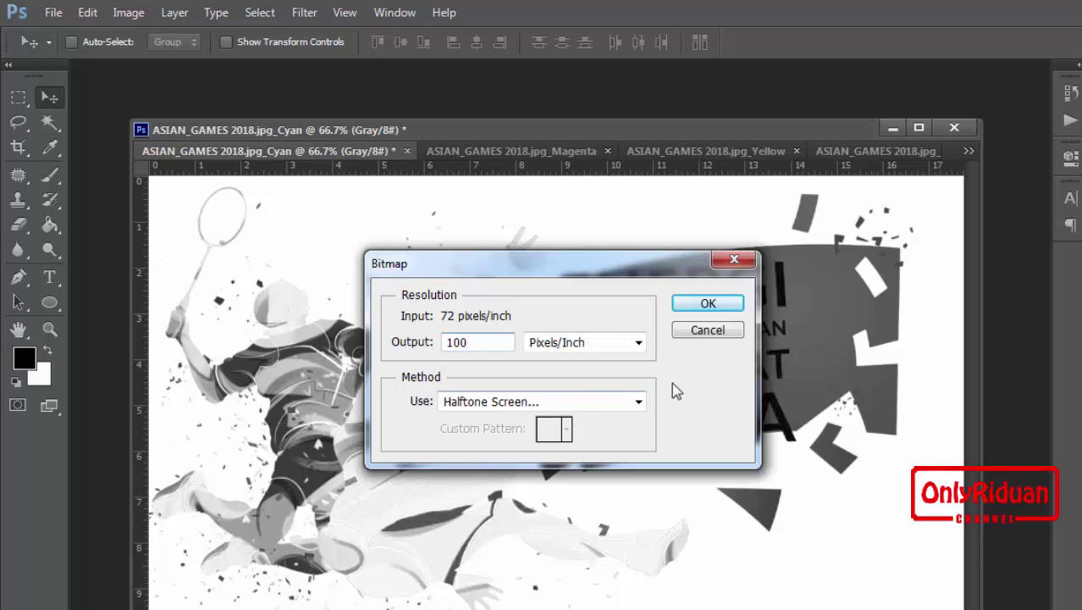
Step: Apply a 30 lines/inch, 45° Diamond halftone screen to the Cyan document
left_click(702, 303)
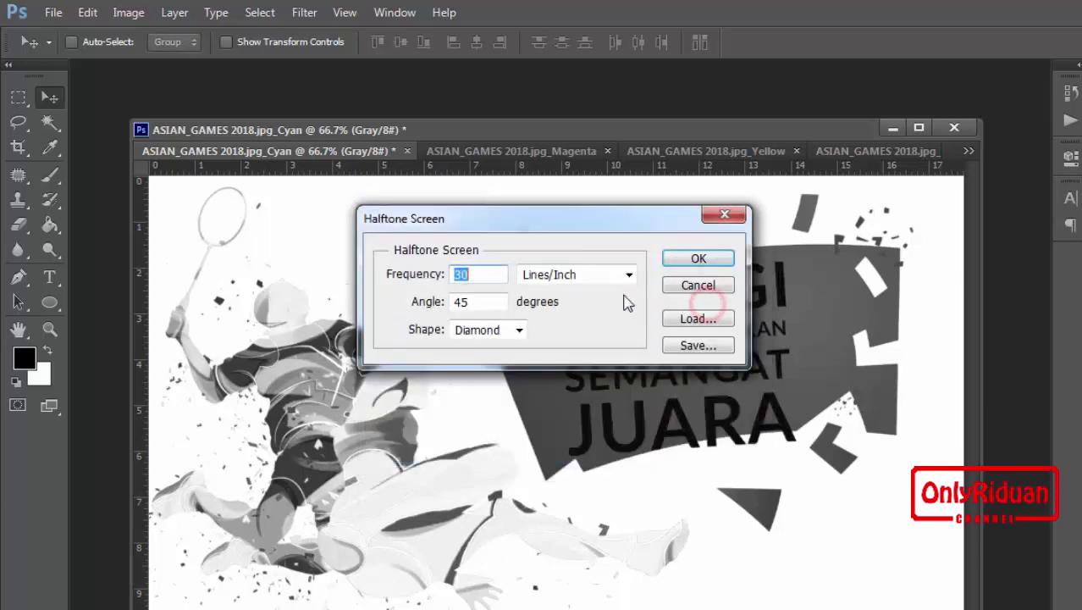
left_click_drag(536, 218, 533, 240)
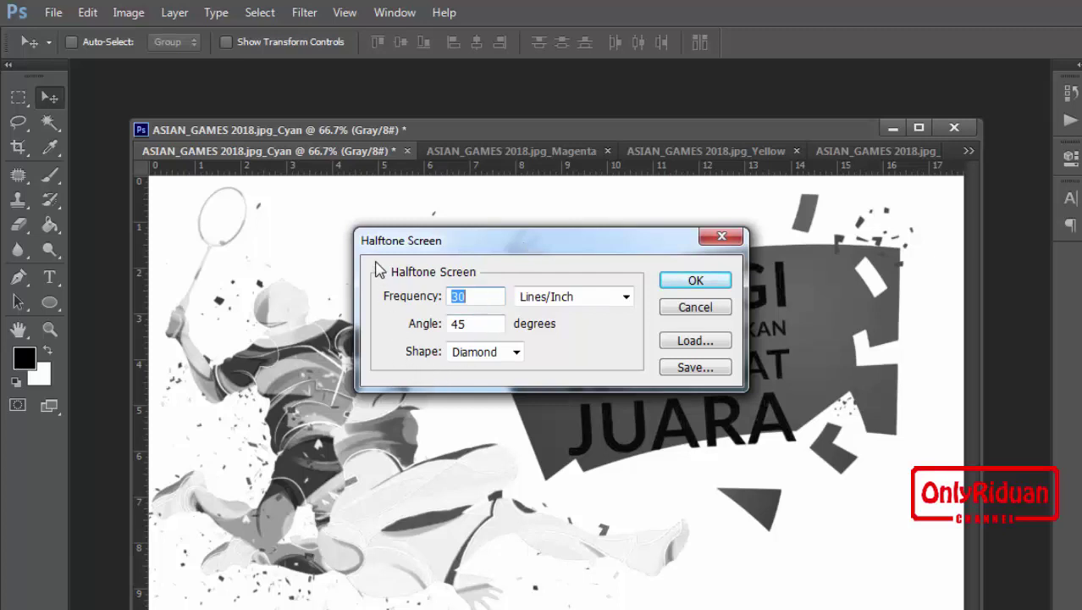
left_click(475, 296)
mouse_move(474, 297)
left_mouse_down()
mouse_move(433, 298)
mouse_move(457, 323)
left_mouse_up()
double_click(475, 296)
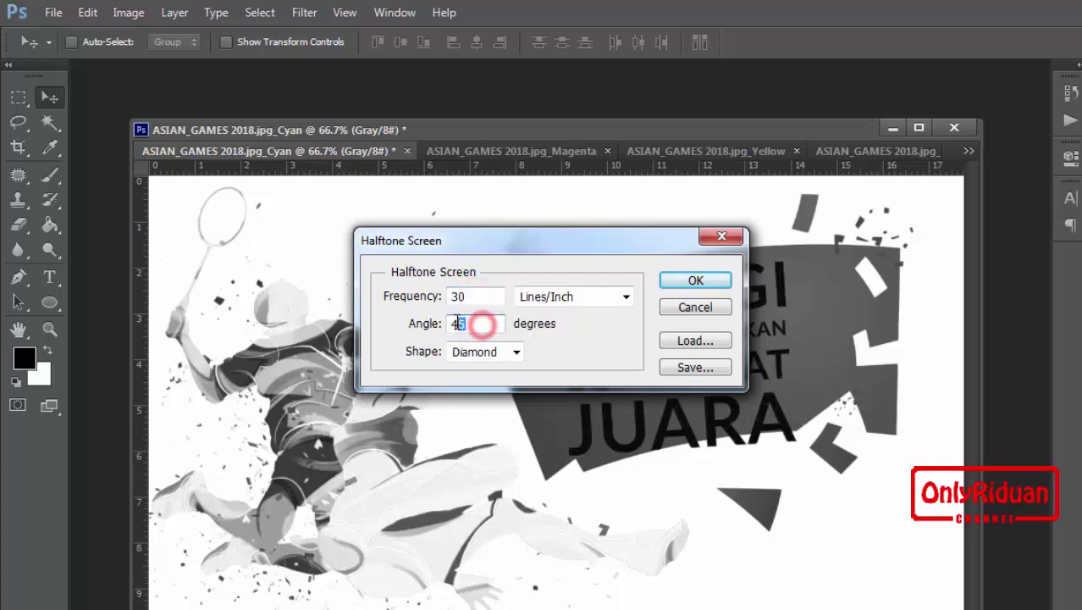
left_click(479, 297)
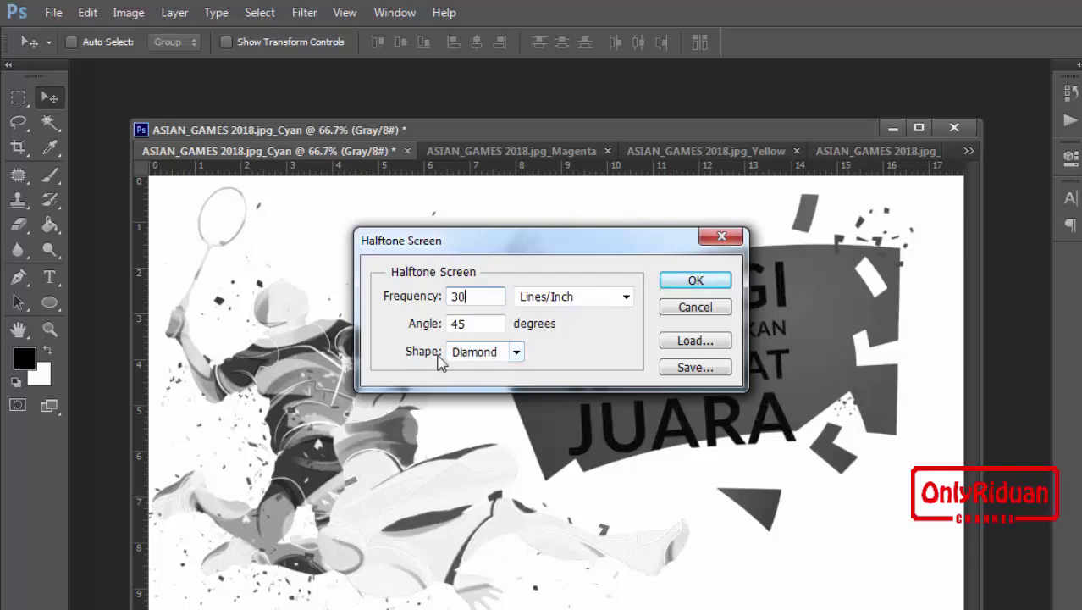
left_click(517, 355)
left_click(484, 382)
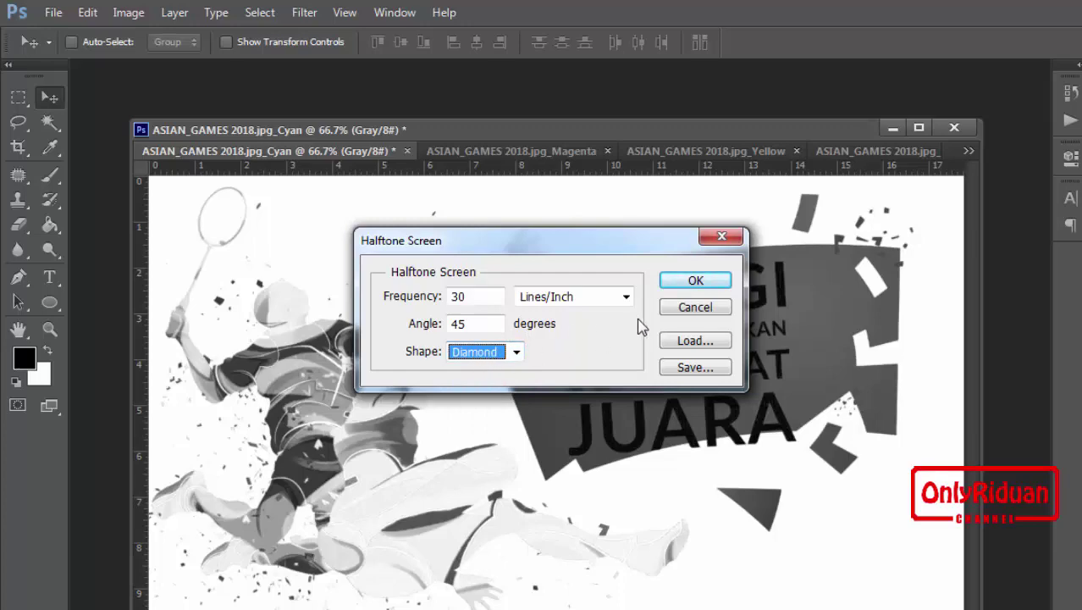
left_click(691, 287)
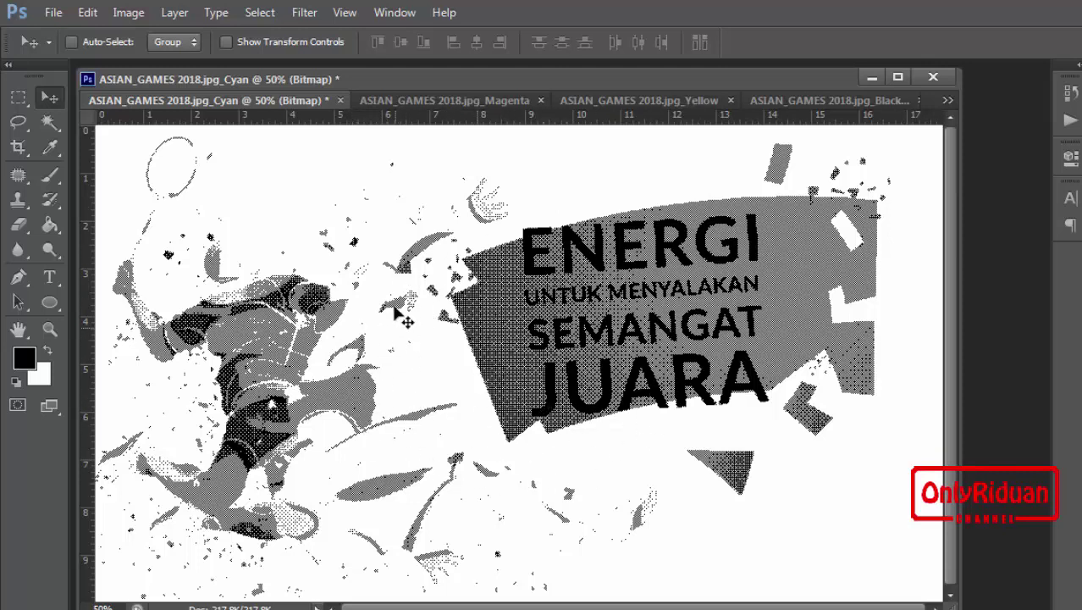
Step: Convert the Magenta document to a 100 ppi bitmap with 30 lpi, 45° Diamond halftone, then view Yellow
left_click(420, 101)
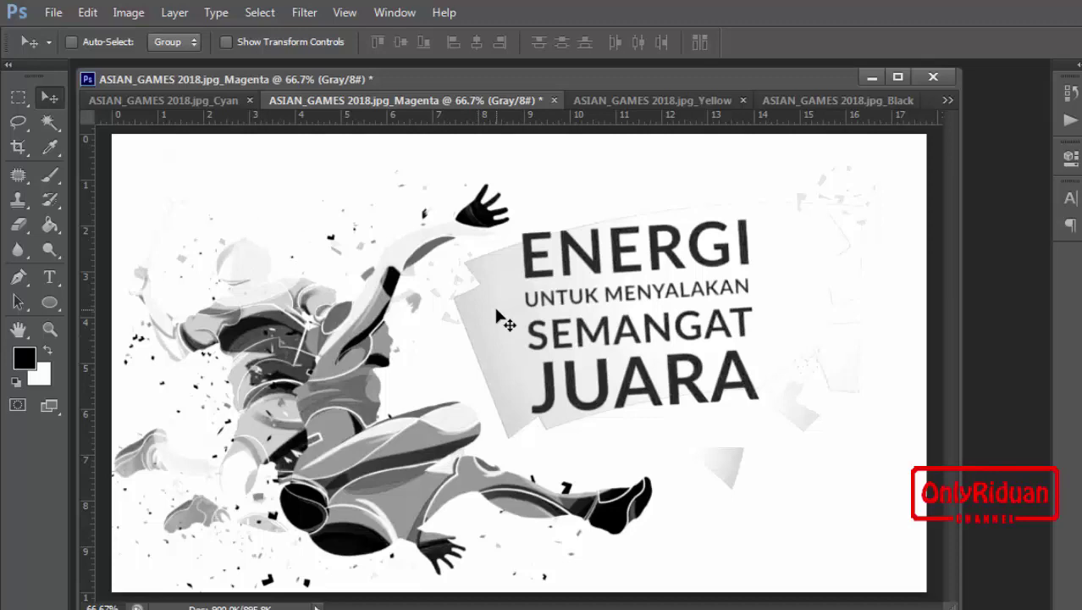
left_click(129, 13)
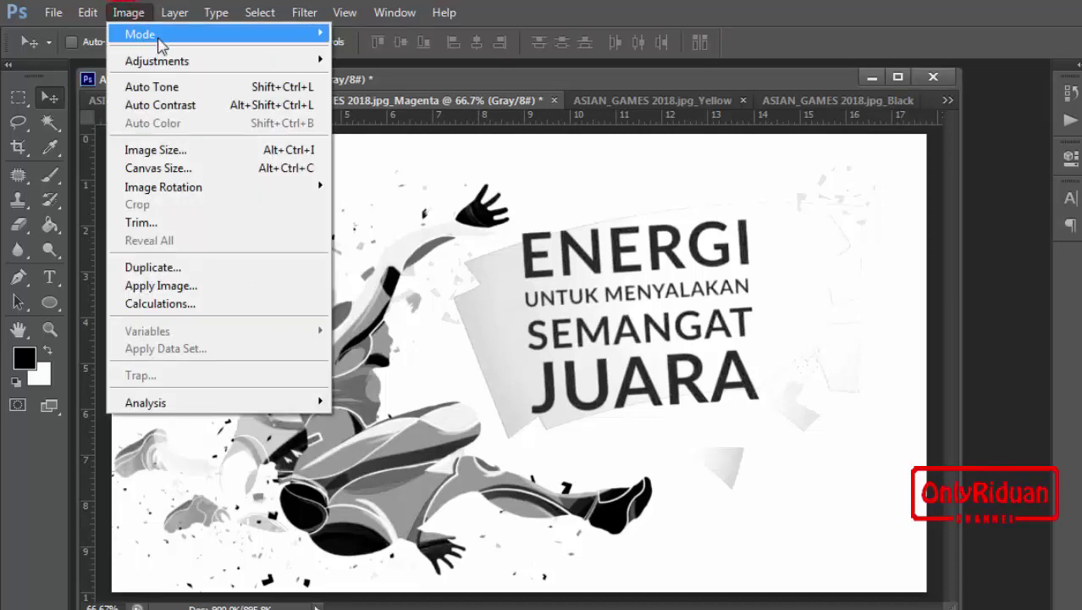
mouse_move(140, 34)
left_click(355, 38)
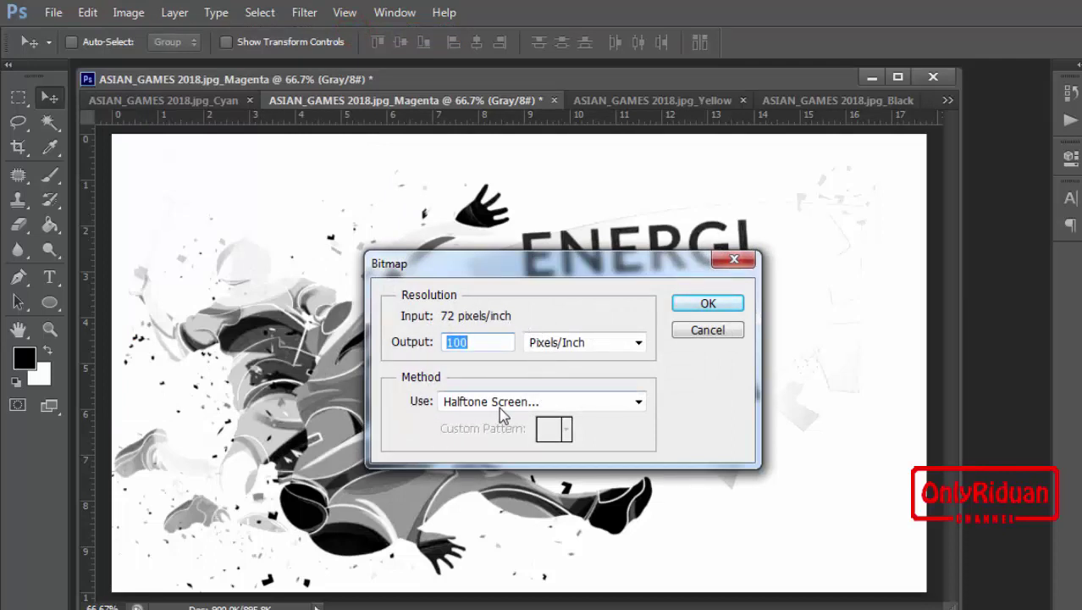
left_click(689, 304)
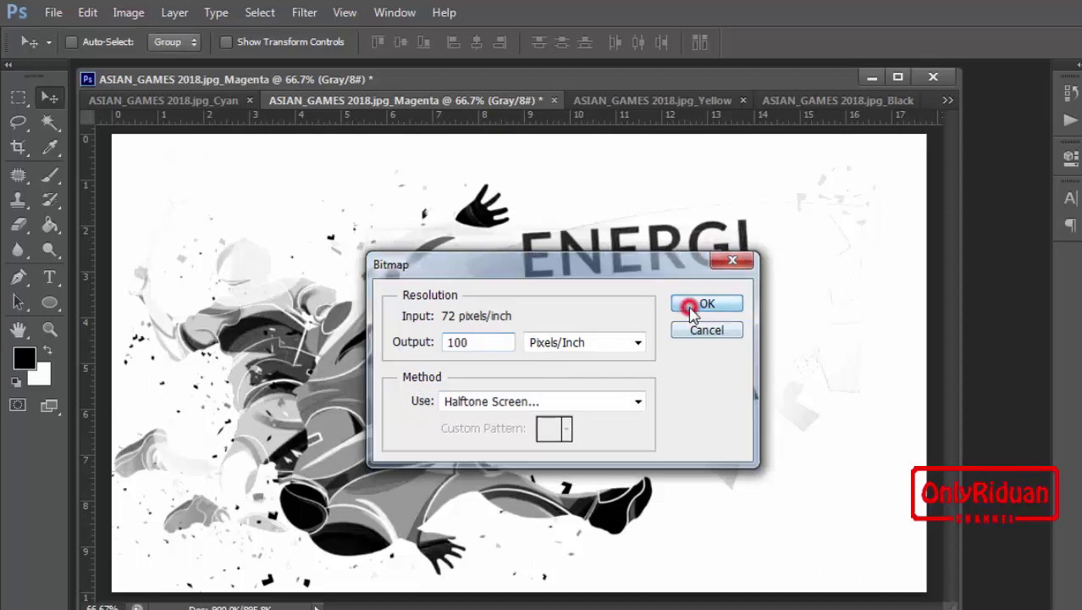
left_click(466, 296)
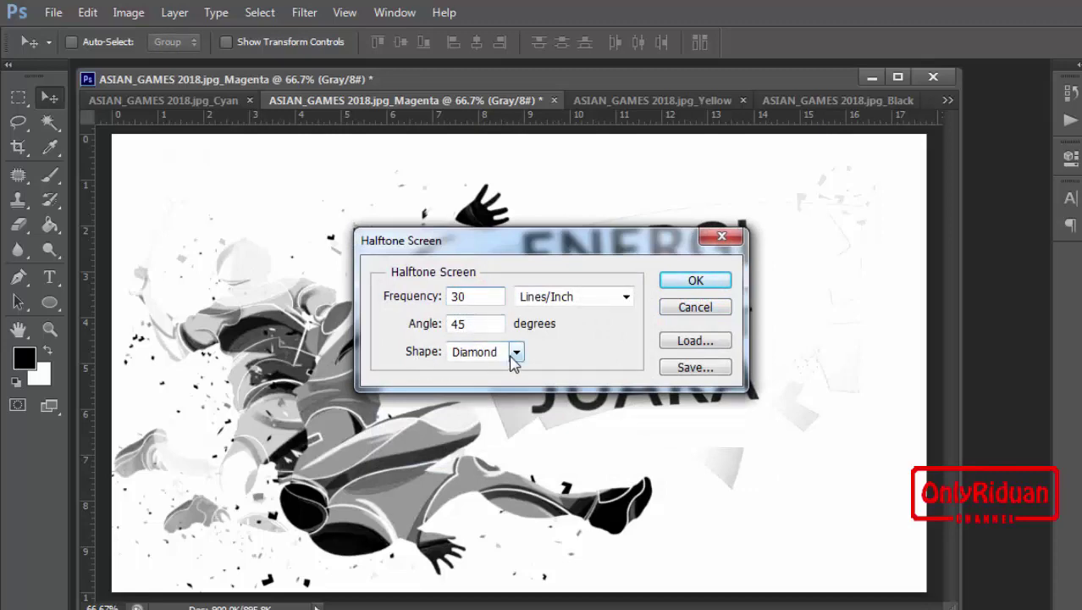
left_click(693, 280)
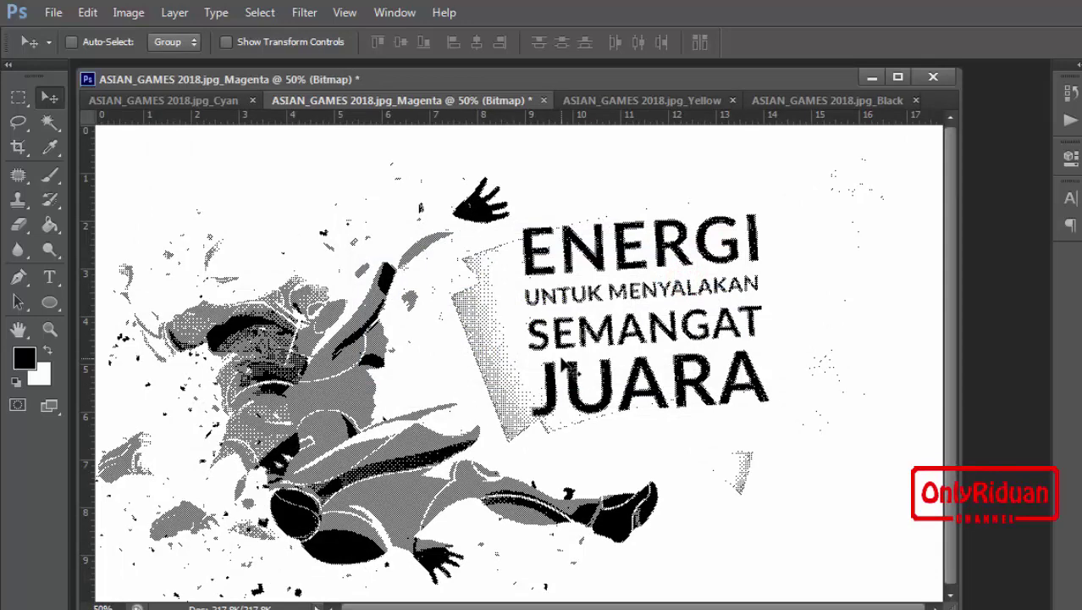
left_click(627, 100)
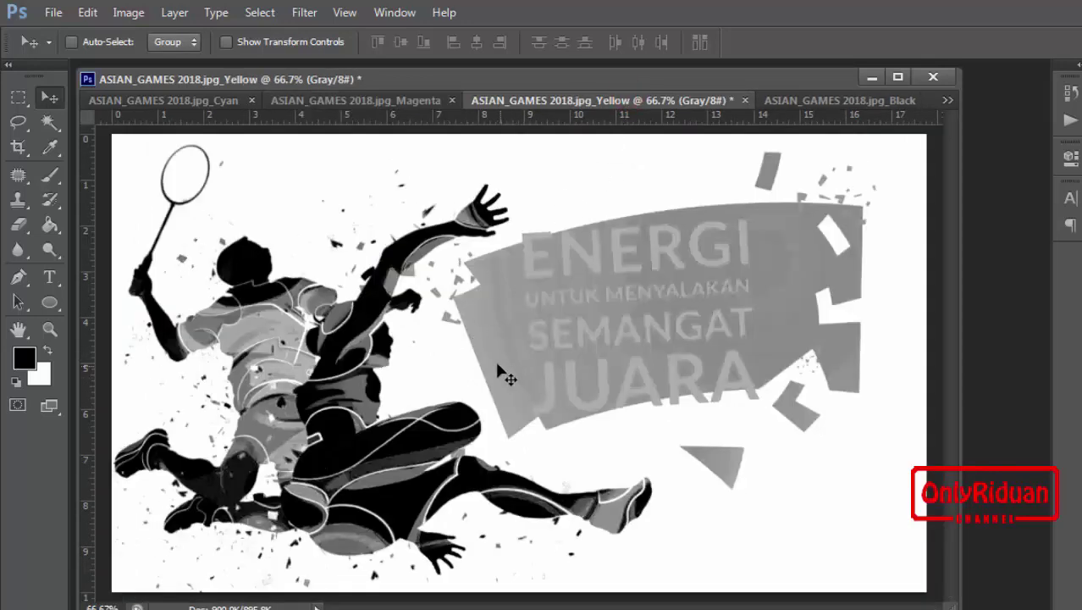
Step: Convert the Yellow document to a 100 ppi bitmap with 30 lpi, 45° Diamond halftone, then view Black
left_click(129, 12)
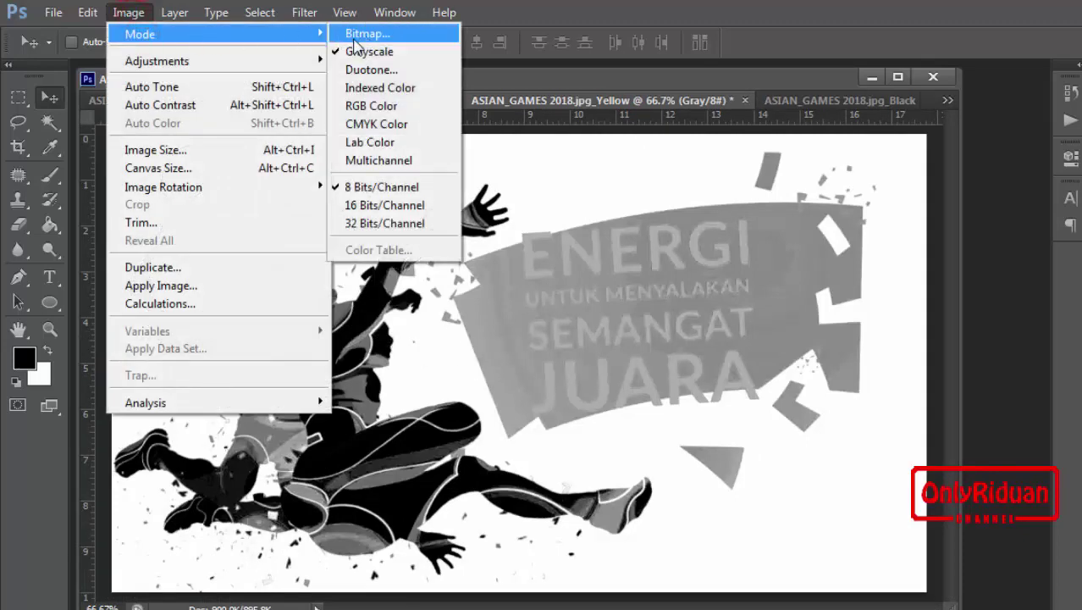
left_click(363, 34)
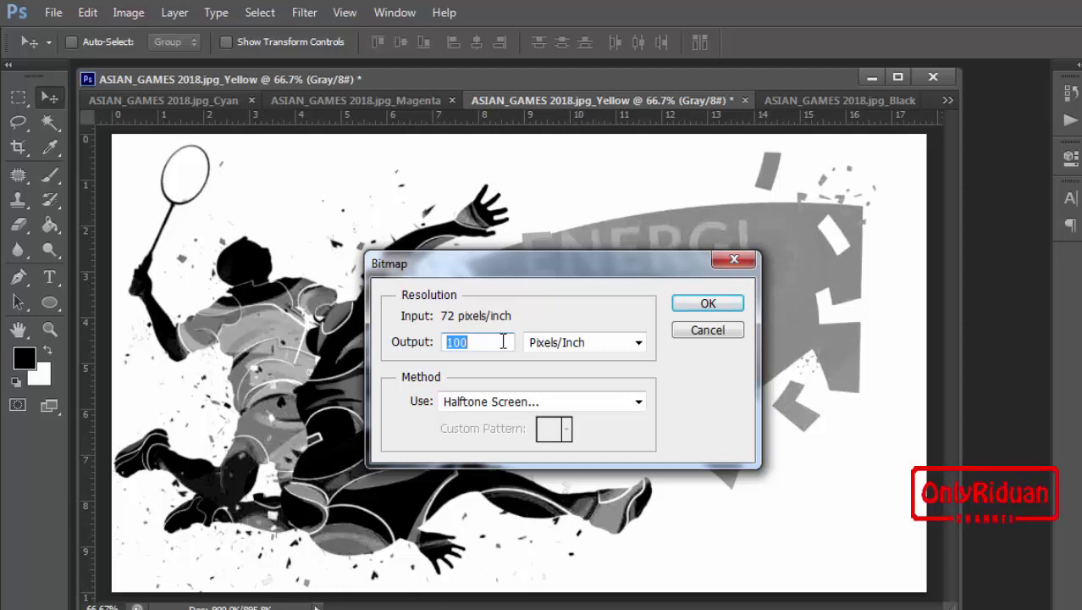
left_click(487, 341)
left_click(703, 304)
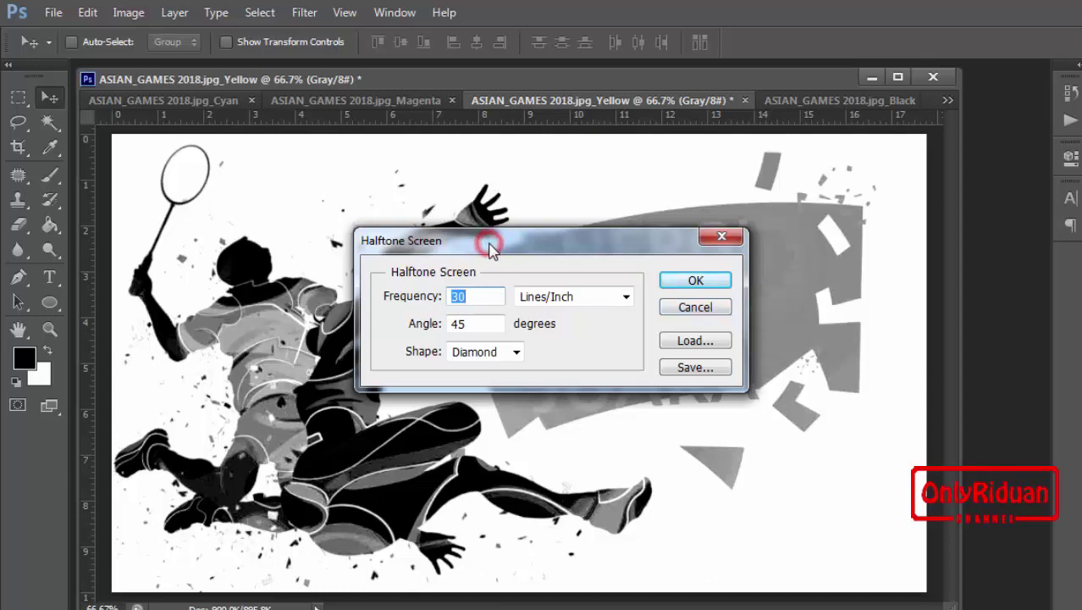
left_click(480, 295)
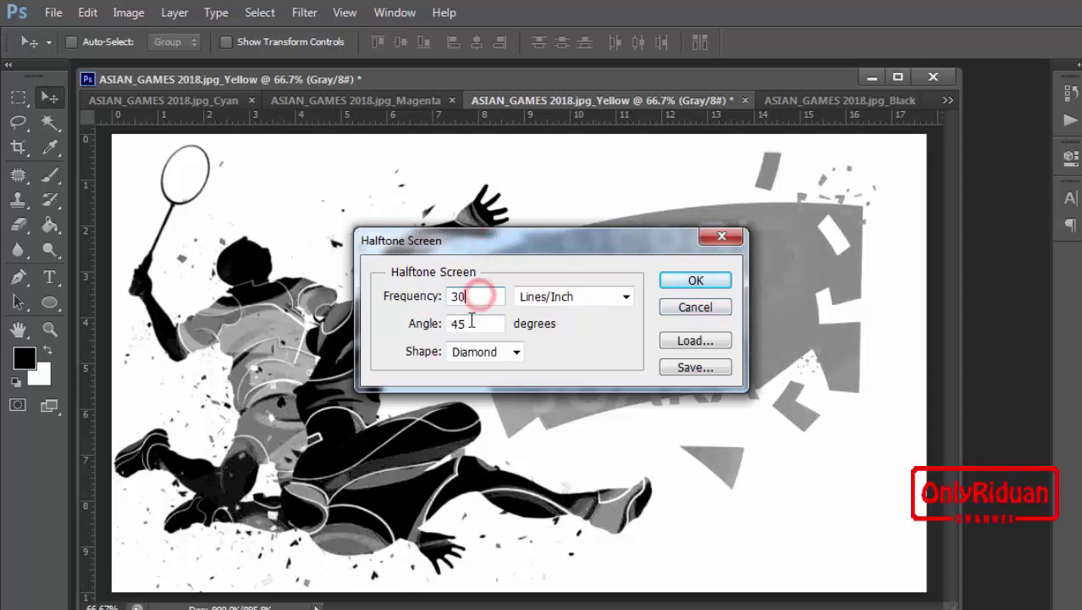
left_click(695, 280)
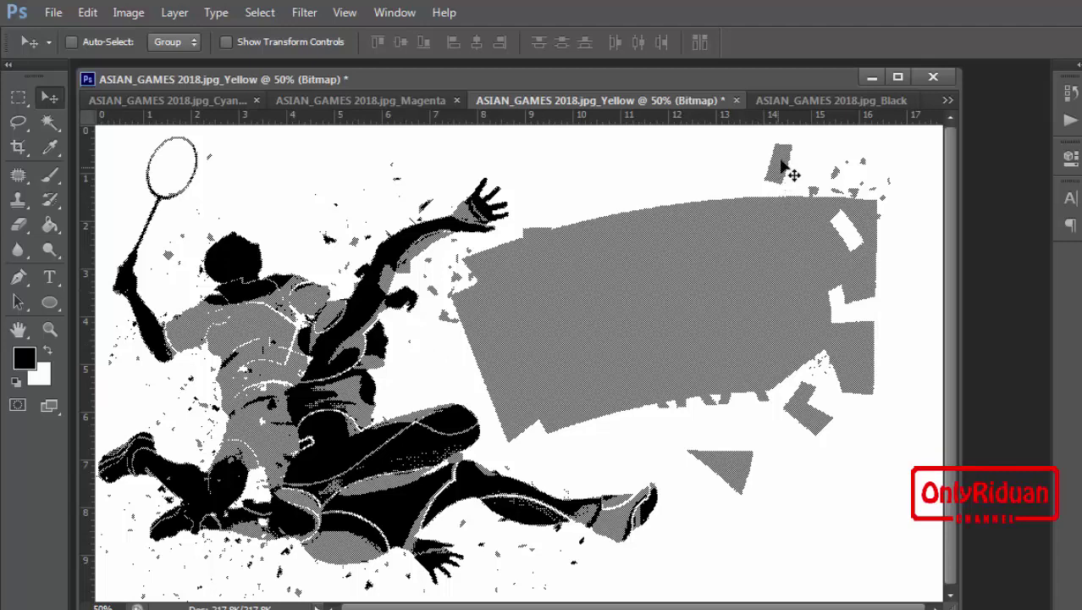
left_click(799, 100)
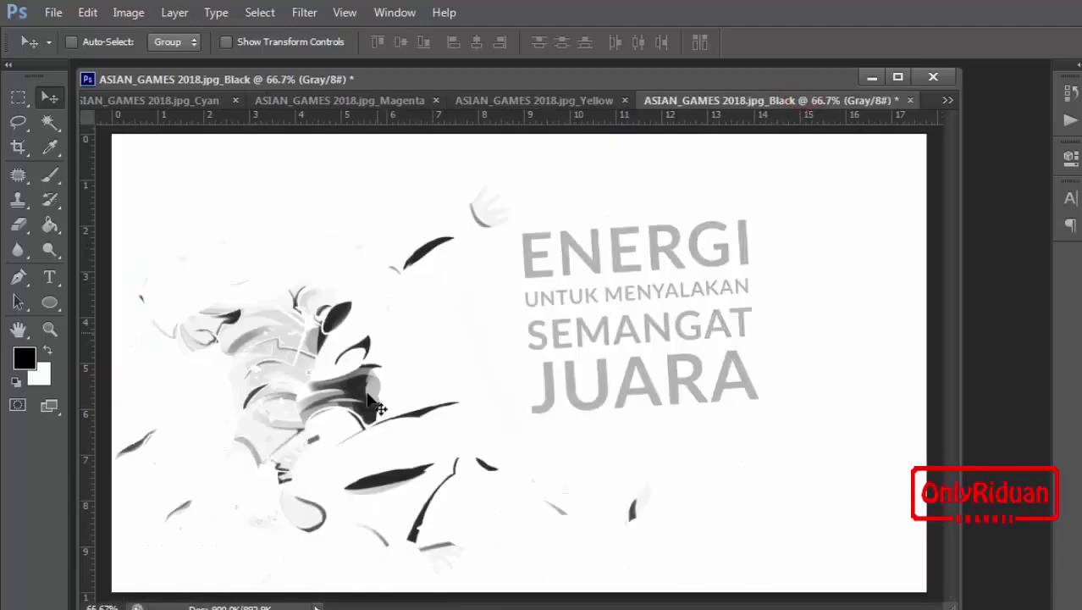
Step: Convert the Black document to a 100 ppi bitmap using a 30 lpi, 45° Diamond halftone screen
left_click(125, 15)
mouse_move(139, 34)
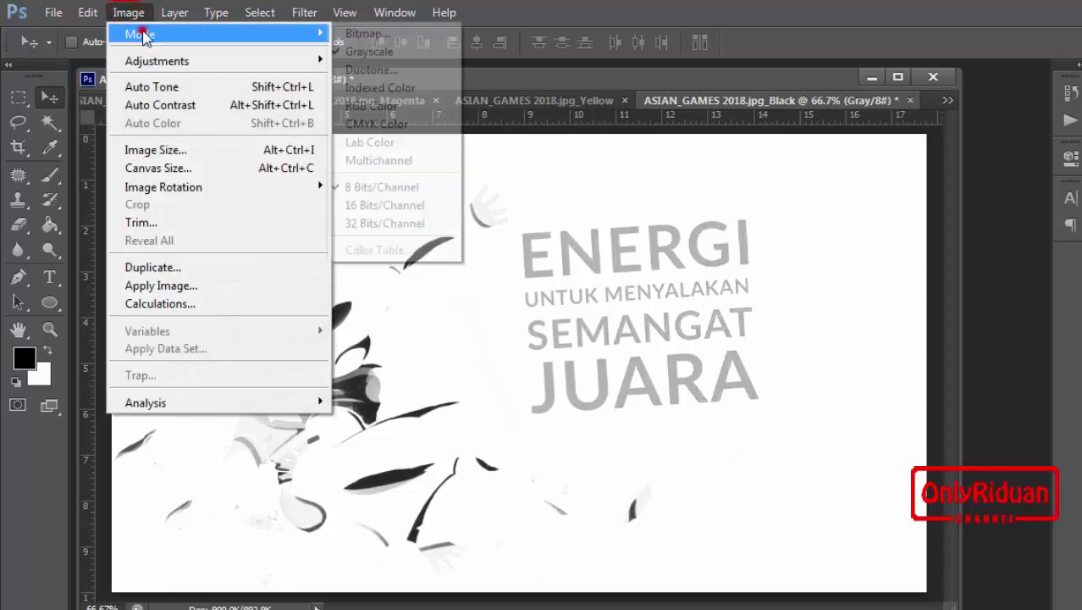
left_click(364, 34)
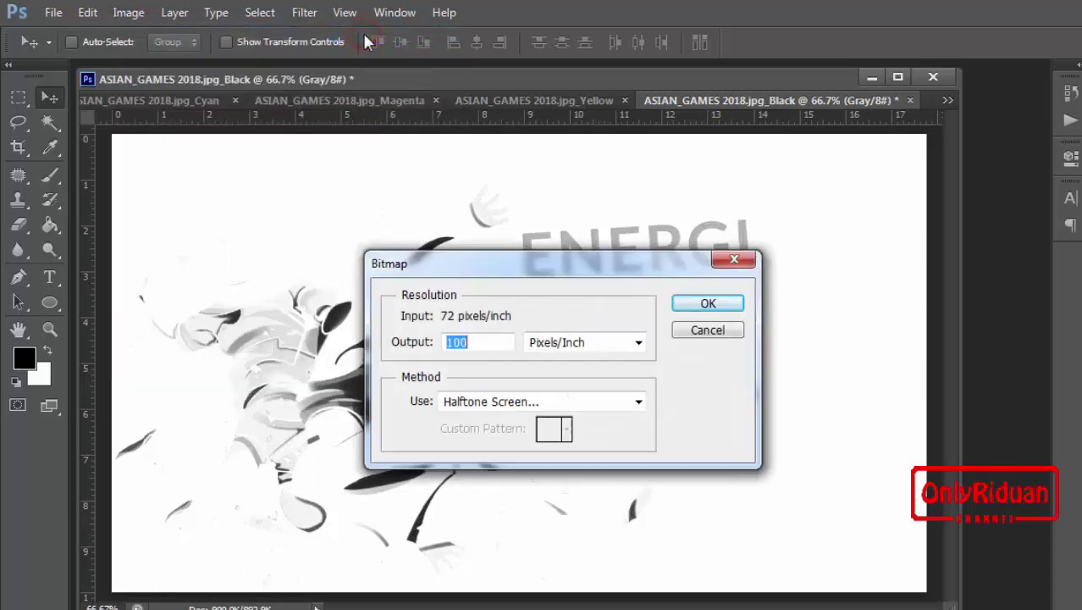
left_click(485, 343)
left_click(703, 303)
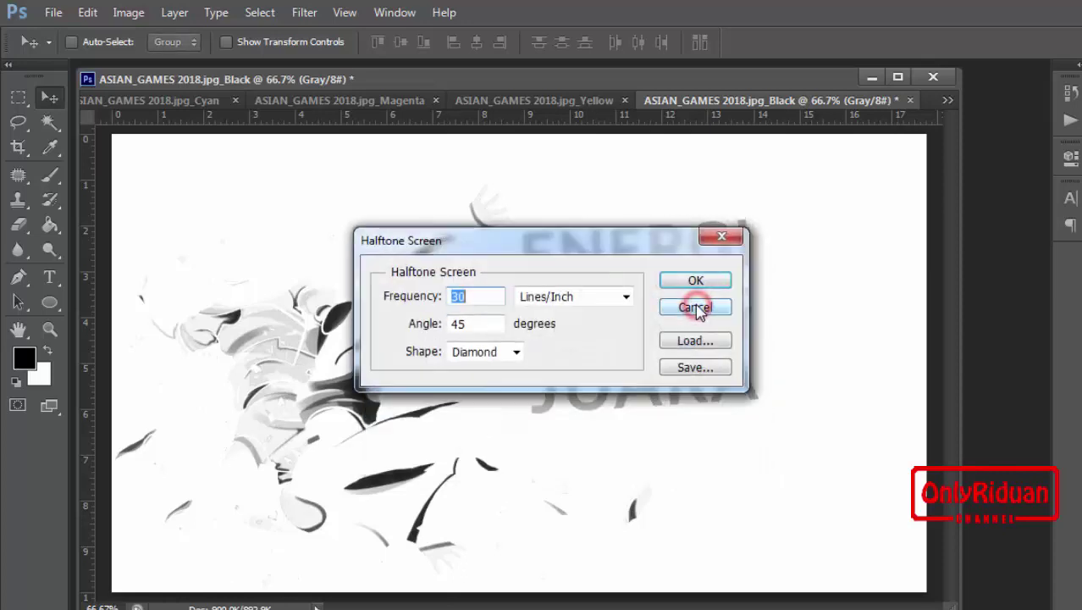
left_click_drag(492, 243, 482, 245)
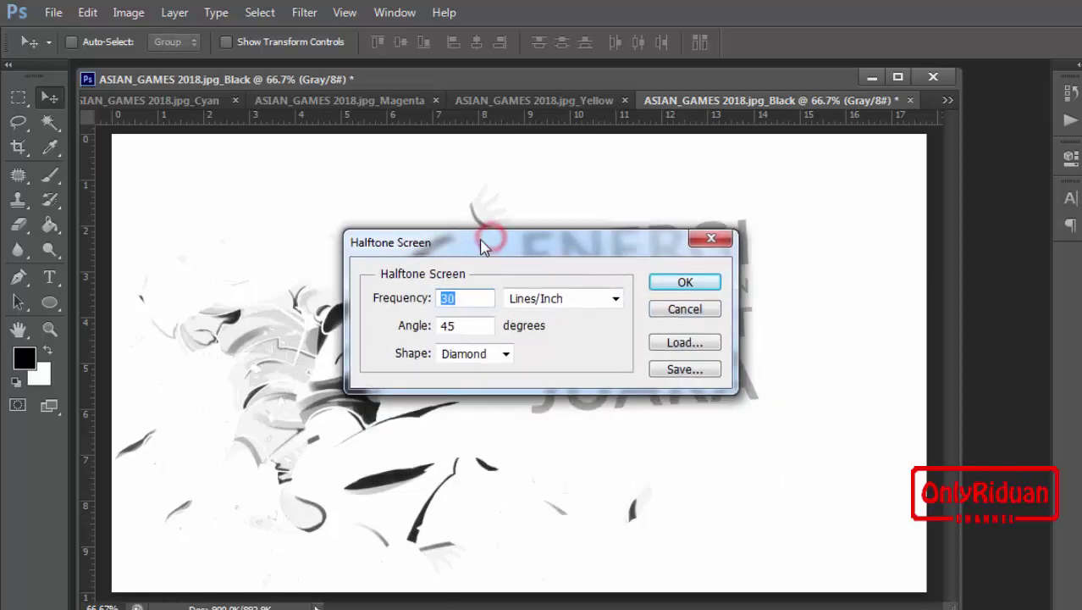
left_click(462, 297)
left_click(670, 285)
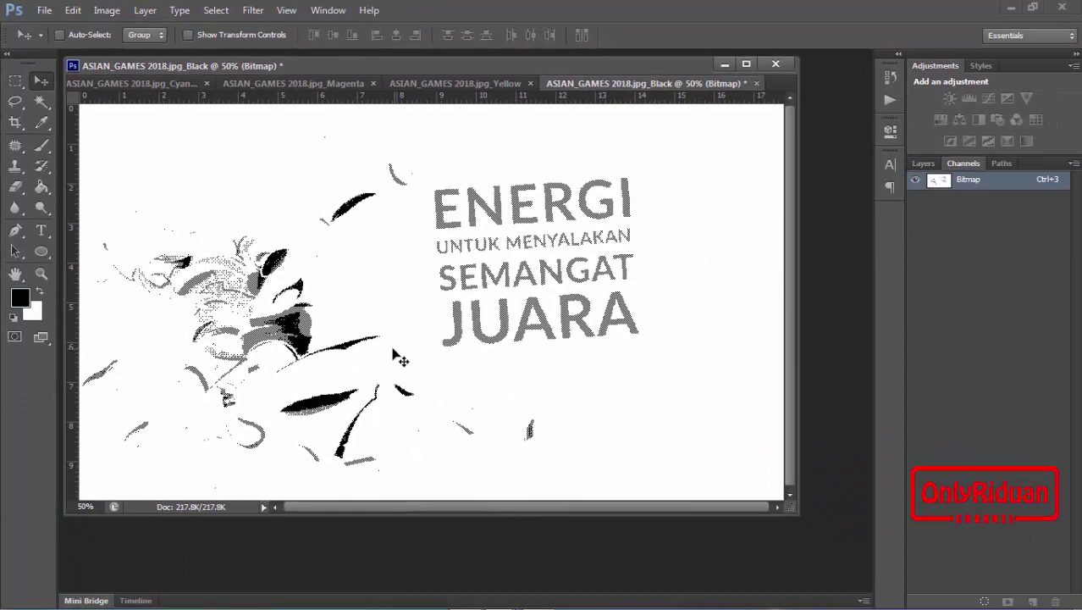
mouse_move(499, 598)
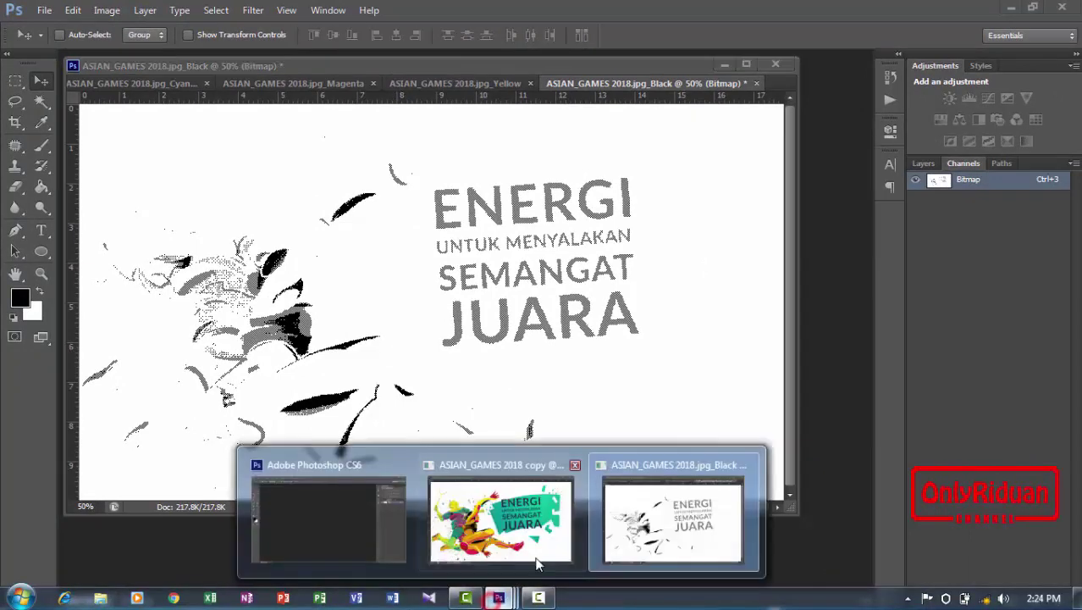
left_click(542, 525)
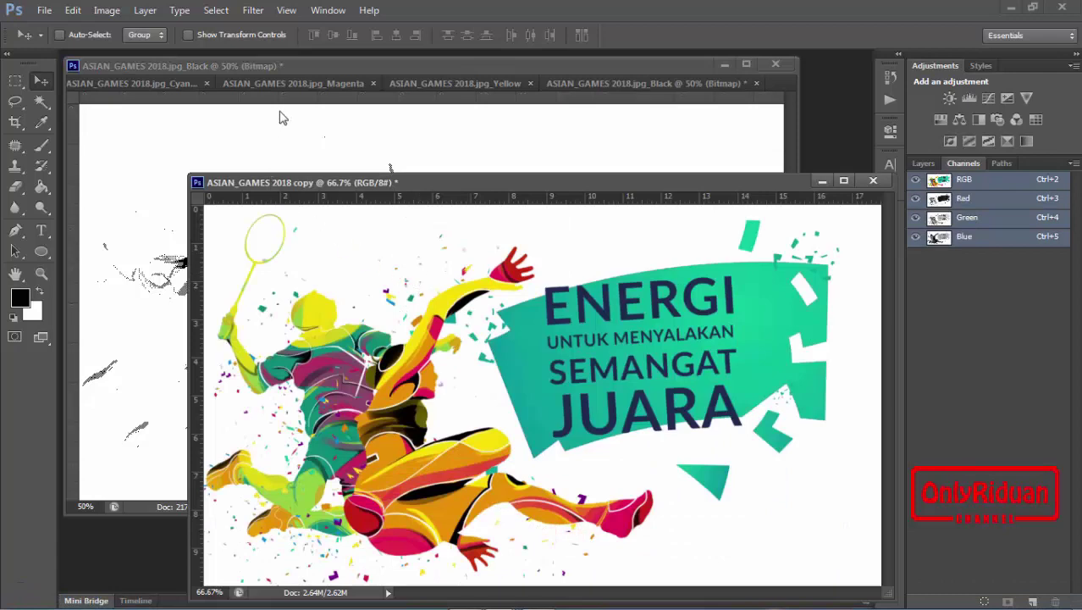
left_click(296, 66)
left_click(131, 85)
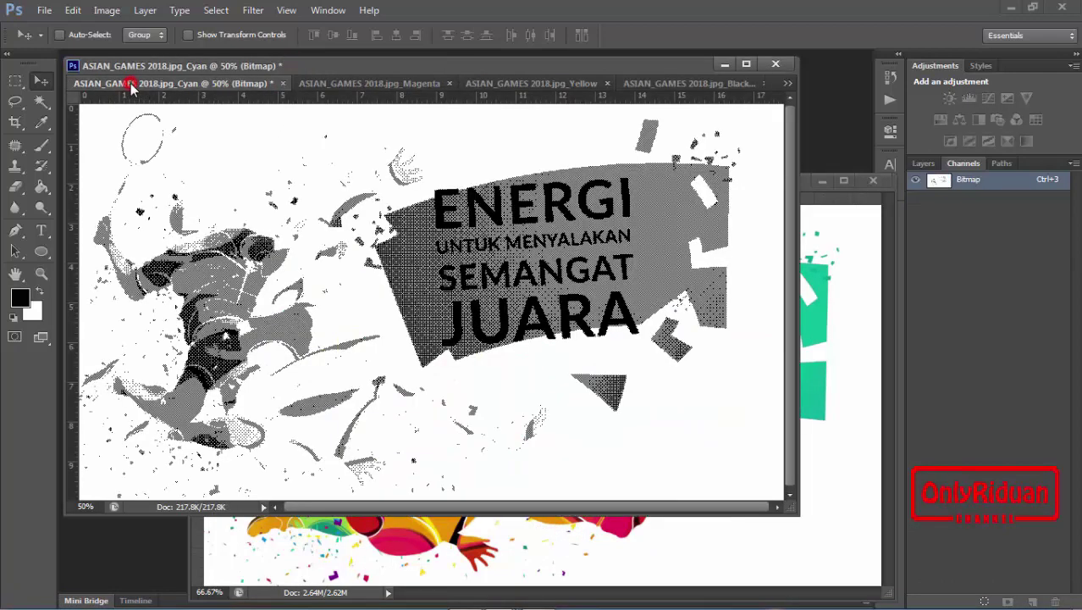
left_click(359, 82)
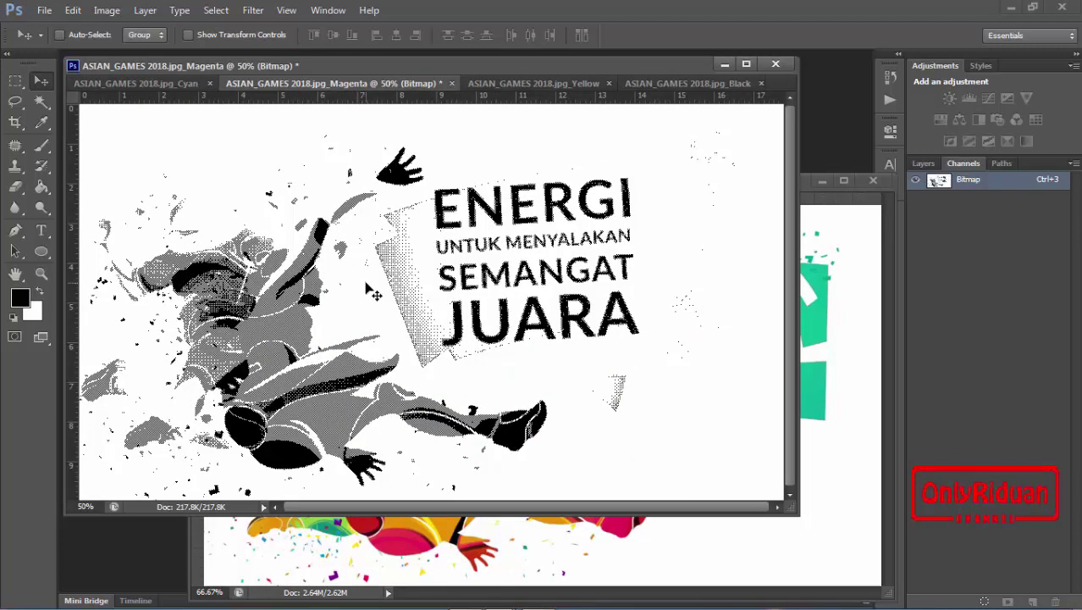
left_click(525, 82)
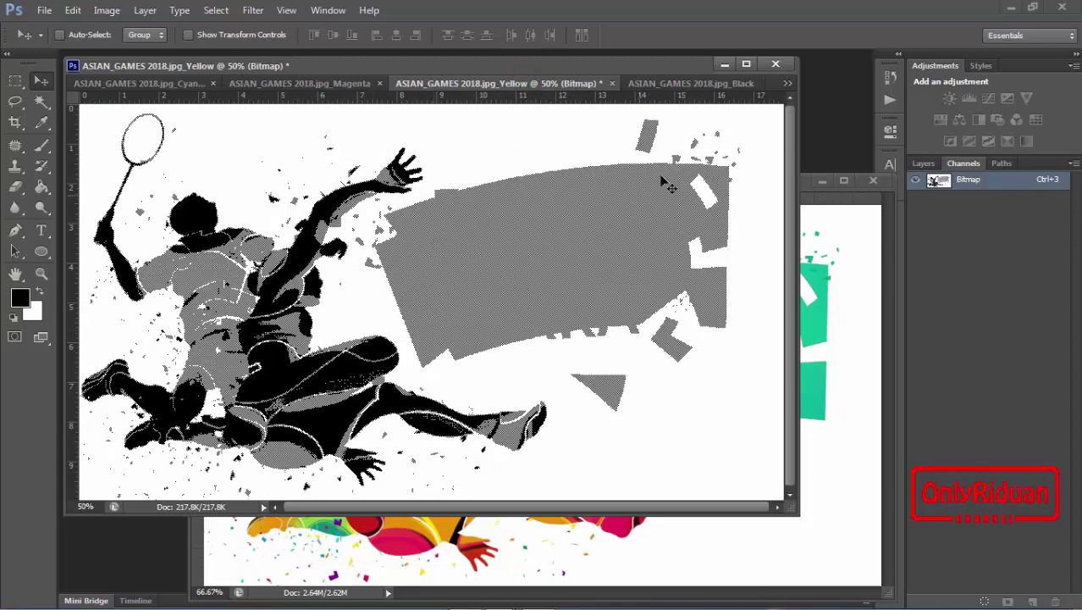
left_click(675, 83)
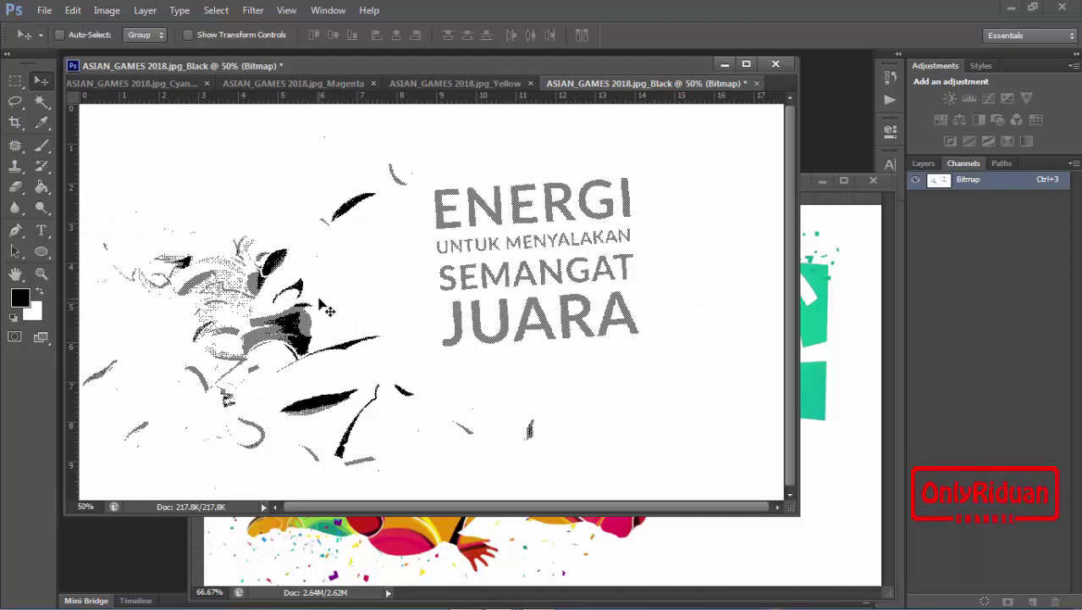
left_click(494, 536)
left_click_drag(430, 187, 388, 161)
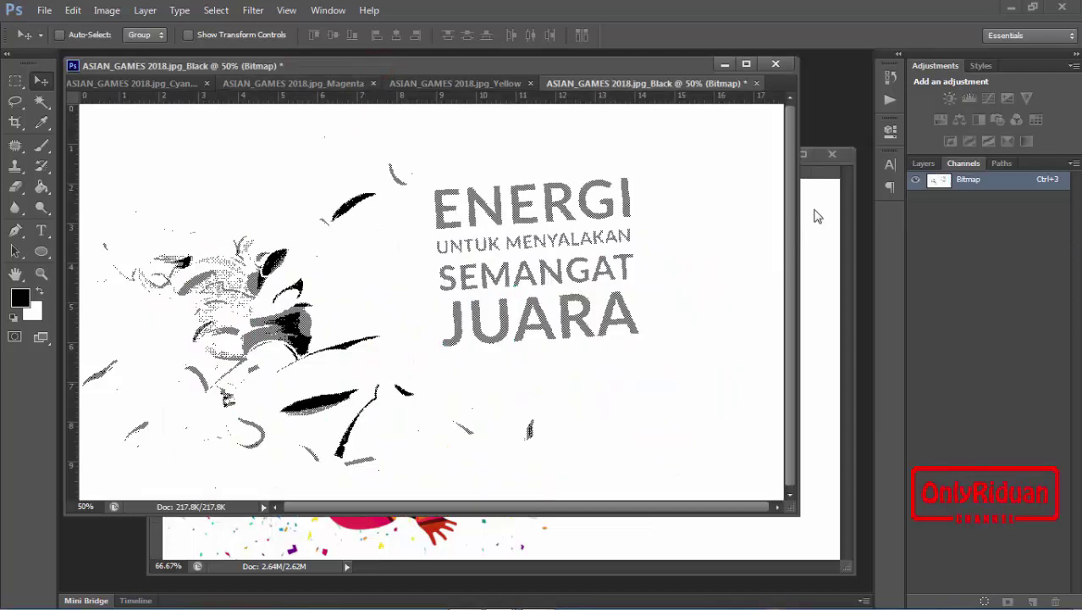
Step: Bring the full-colour ASIAN_GAMES 2018 copy window in front of the halftone channel documents and nudge it slightly
left_click(820, 214)
mouse_move(500, 168)
left_mouse_down()
mouse_move(495, 153)
mouse_move(475, 157)
left_mouse_up()
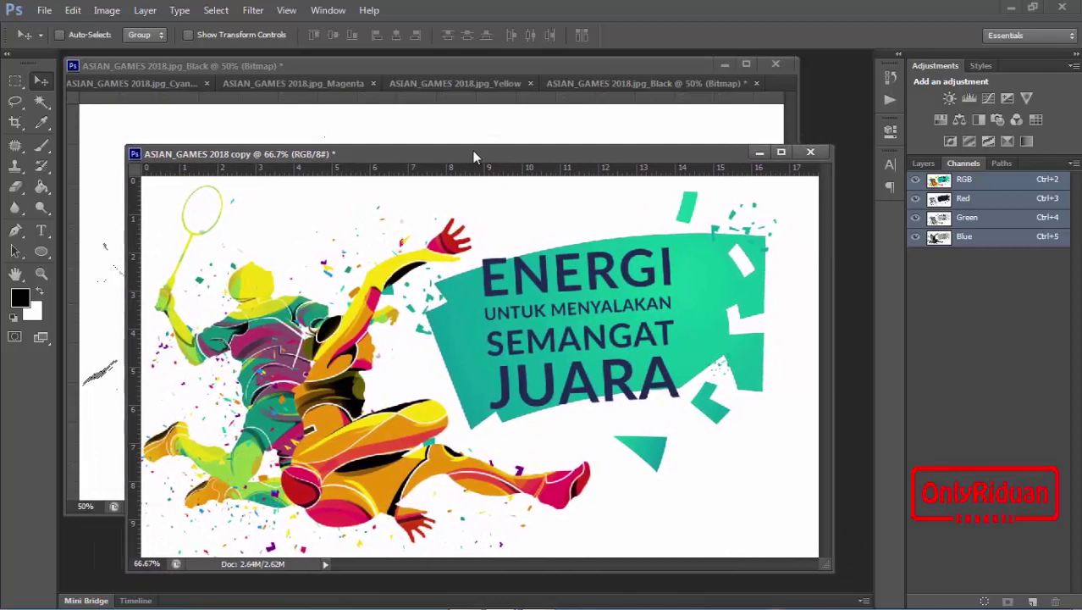